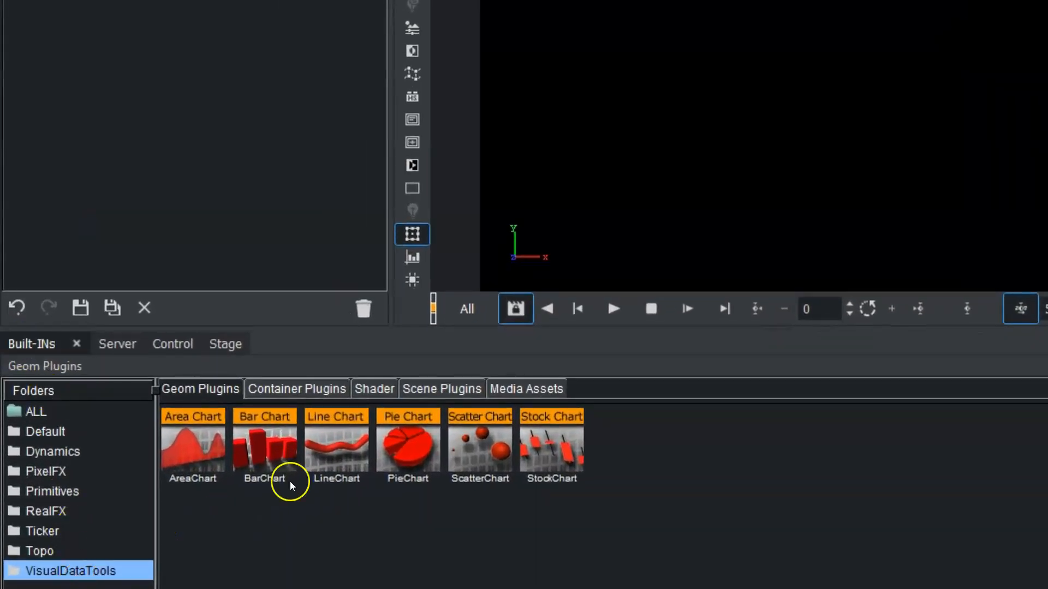
Add the StockChart geometry plugin from the VisualDataTools folder to the scene.
{"action": "left_click", "coordinate": [549, 446]}
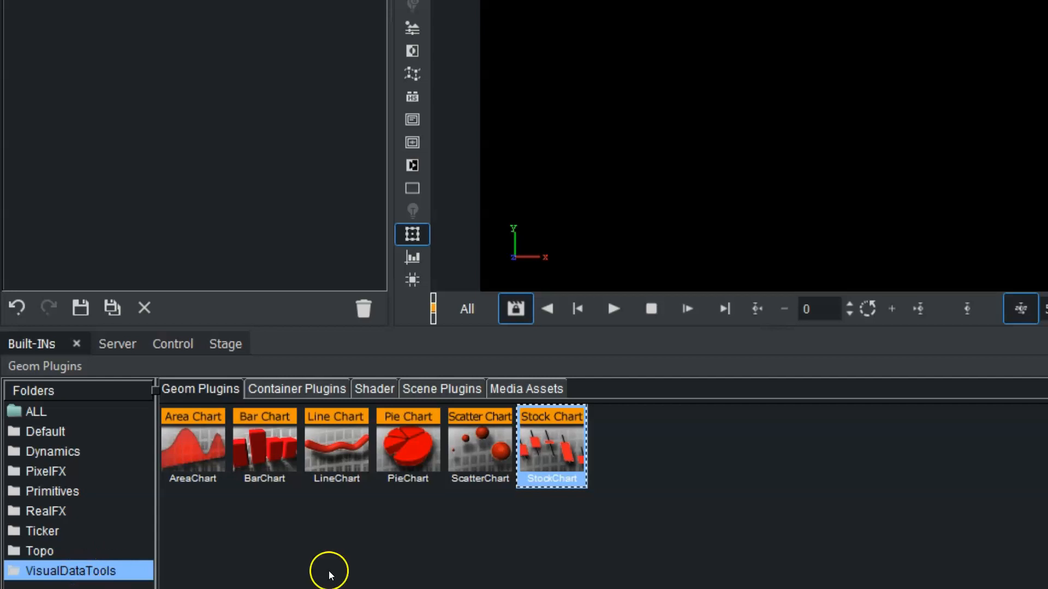
{"action": "left_click_drag", "start_coordinate": [545, 476], "coordinate": [83, 31]}
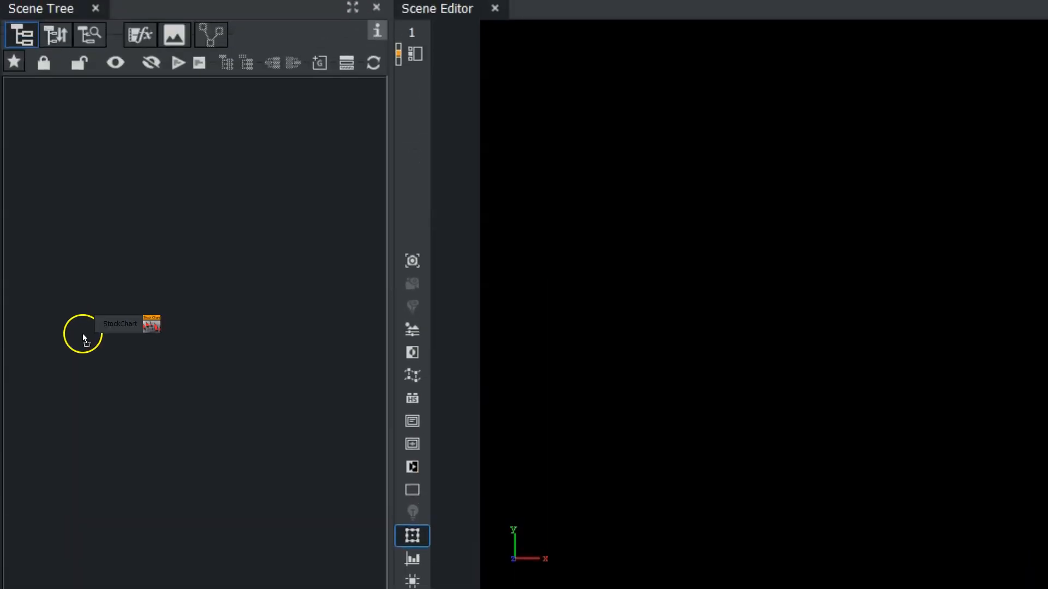
{"action": "left_click_drag", "start_coordinate": [83, 333], "coordinate": [101, 292]}
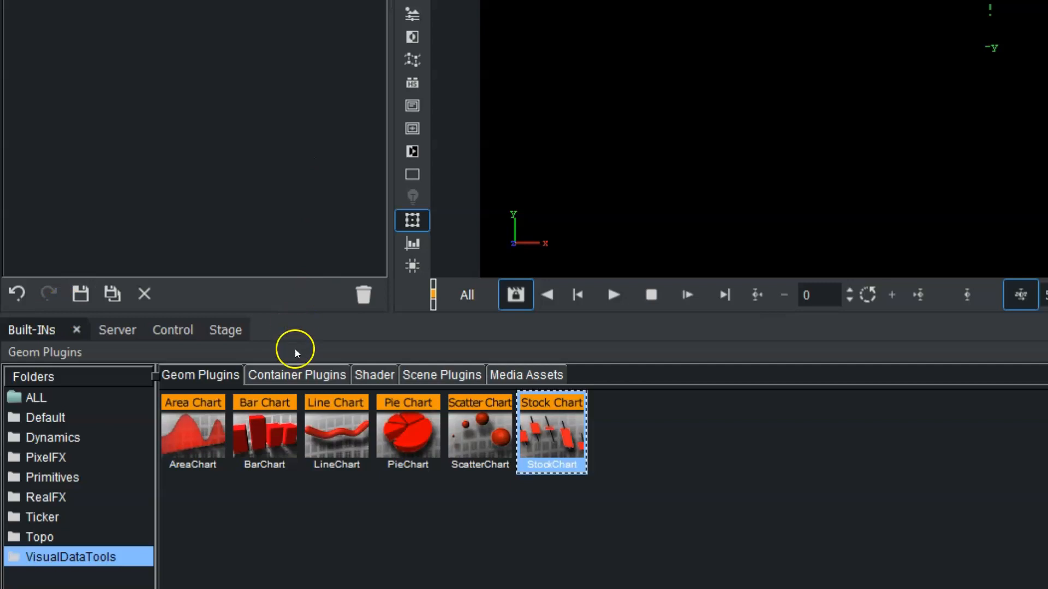
Add the DataStorage container plugin from VisualDataTools onto the StockChart container.
{"action": "left_click", "coordinate": [282, 376]}
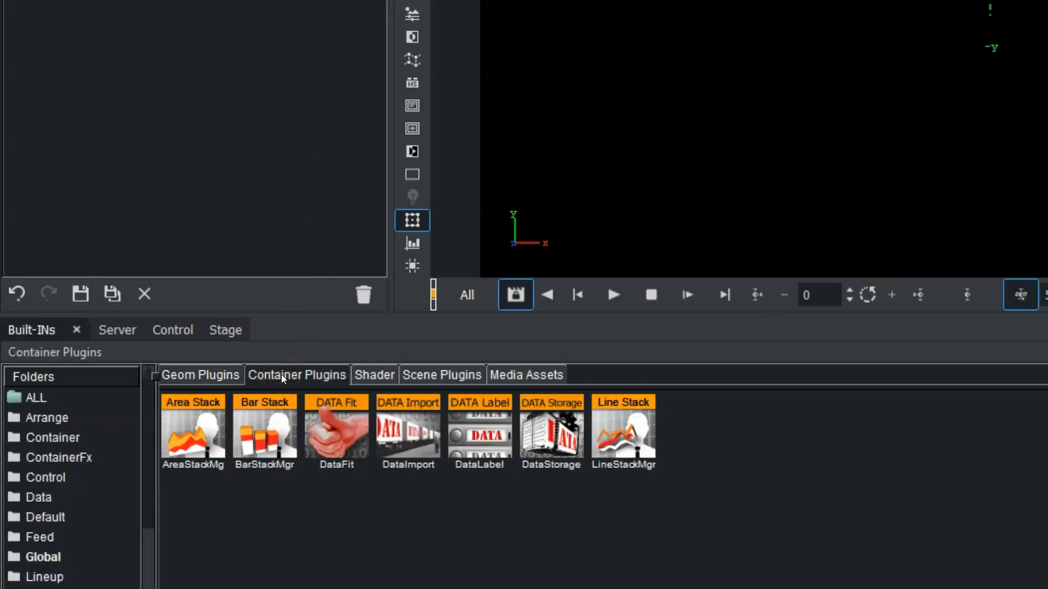
{"action": "left_click_drag", "start_coordinate": [146, 494], "coordinate": [146, 588]}
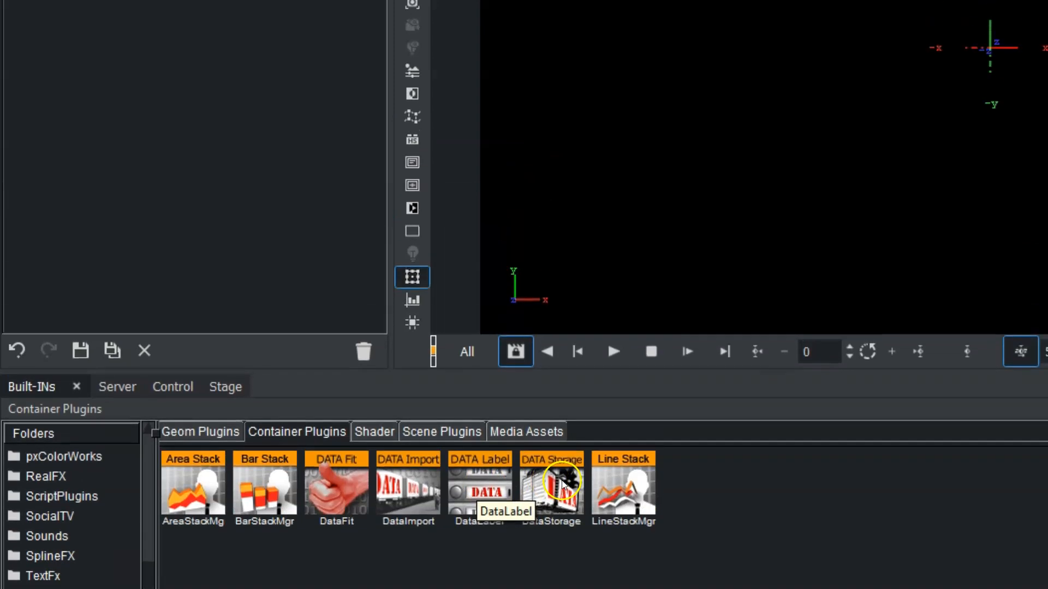
{"action": "left_click_drag", "start_coordinate": [557, 336], "coordinate": [145, 68]}
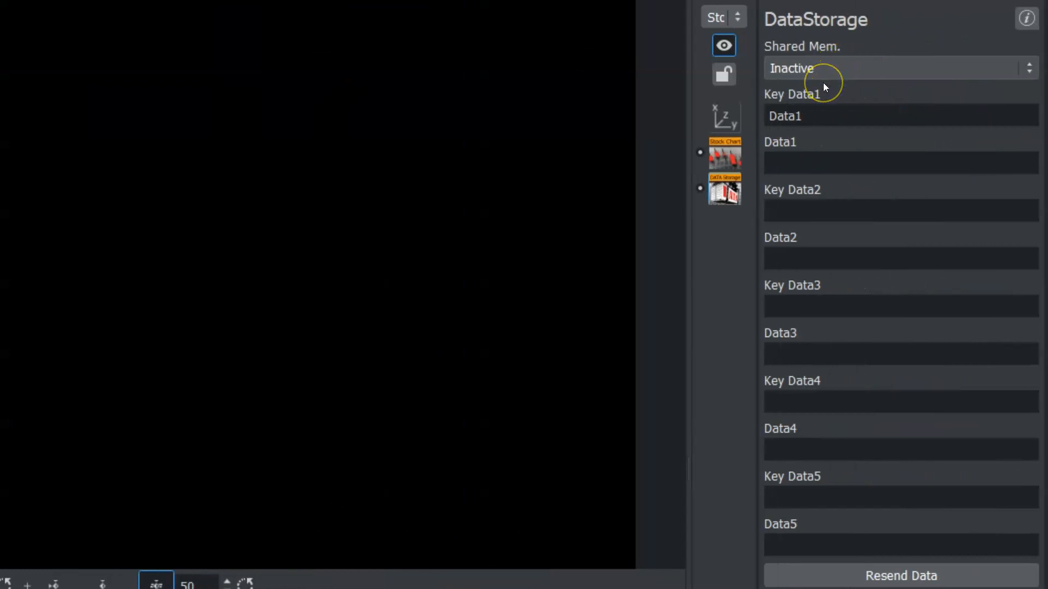
Set the shared memory to Scene for both the DataStorage and the StockChart plugins.
{"action": "left_click", "coordinate": [820, 71]}
{"action": "left_click", "coordinate": [816, 94]}
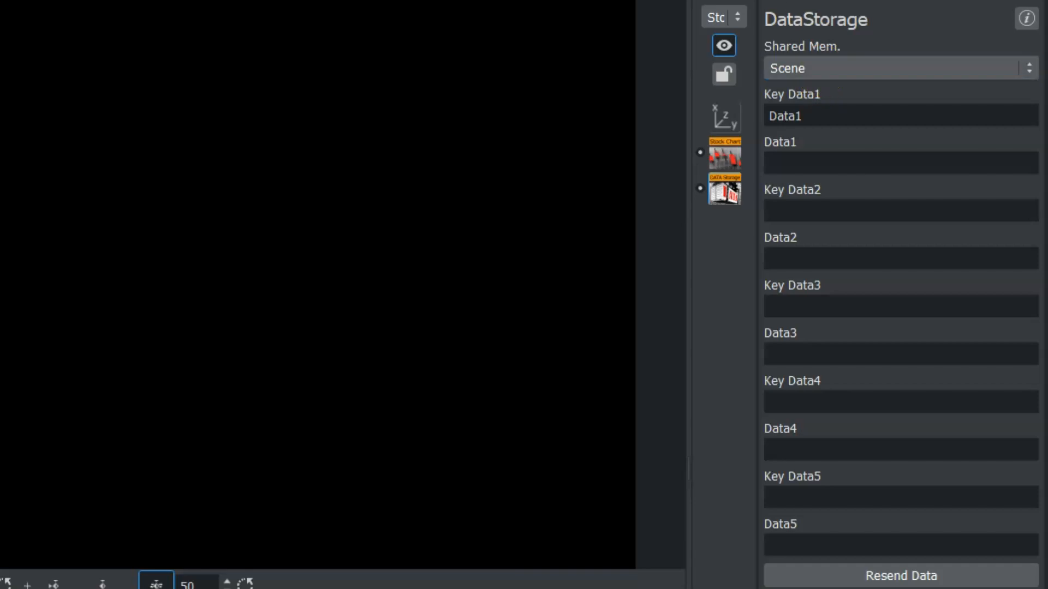
{"action": "left_click", "coordinate": [724, 154]}
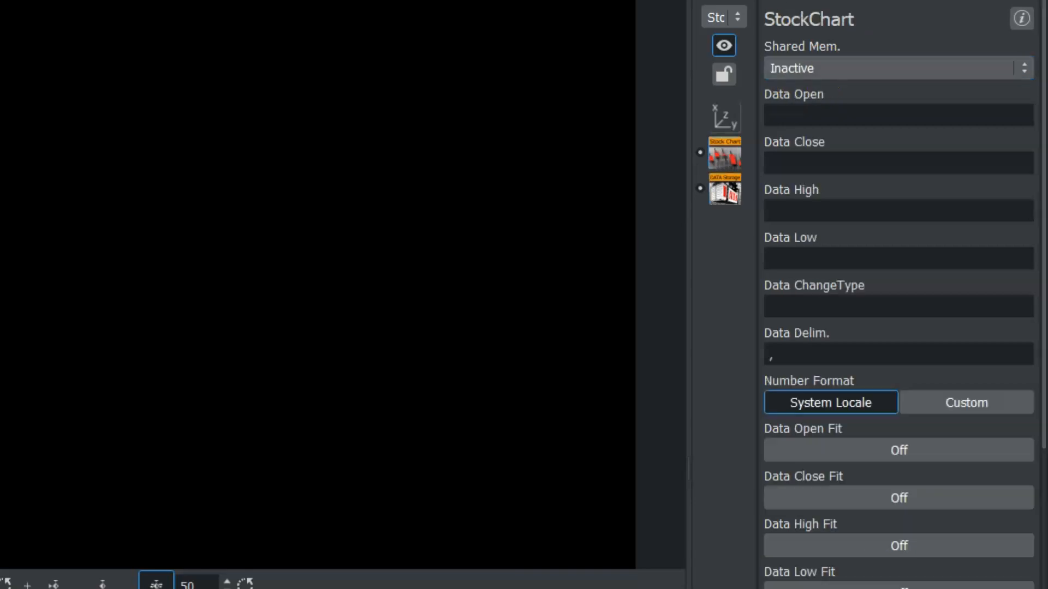
{"action": "left_click", "coordinate": [841, 68]}
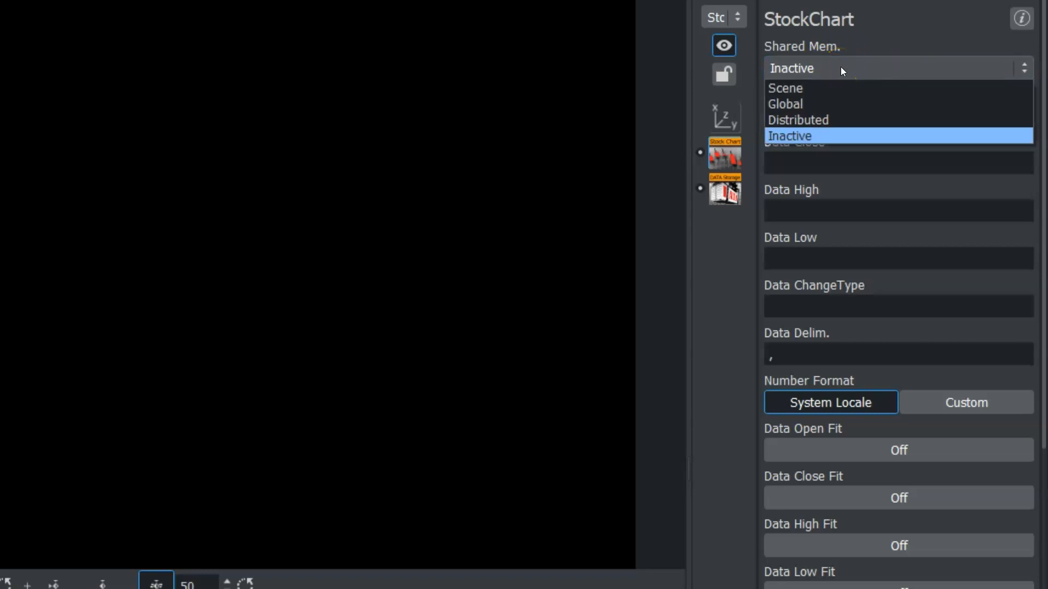
{"action": "left_click", "coordinate": [818, 88]}
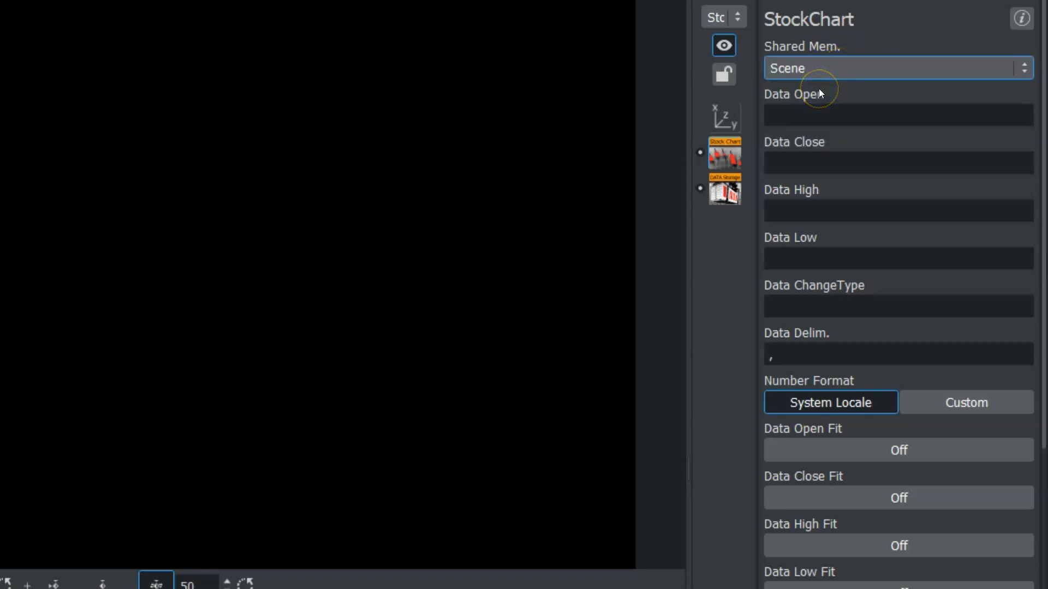
Examine the StockChart's key names for open, close, high and low data.
{"action": "left_click", "coordinate": [882, 123]}
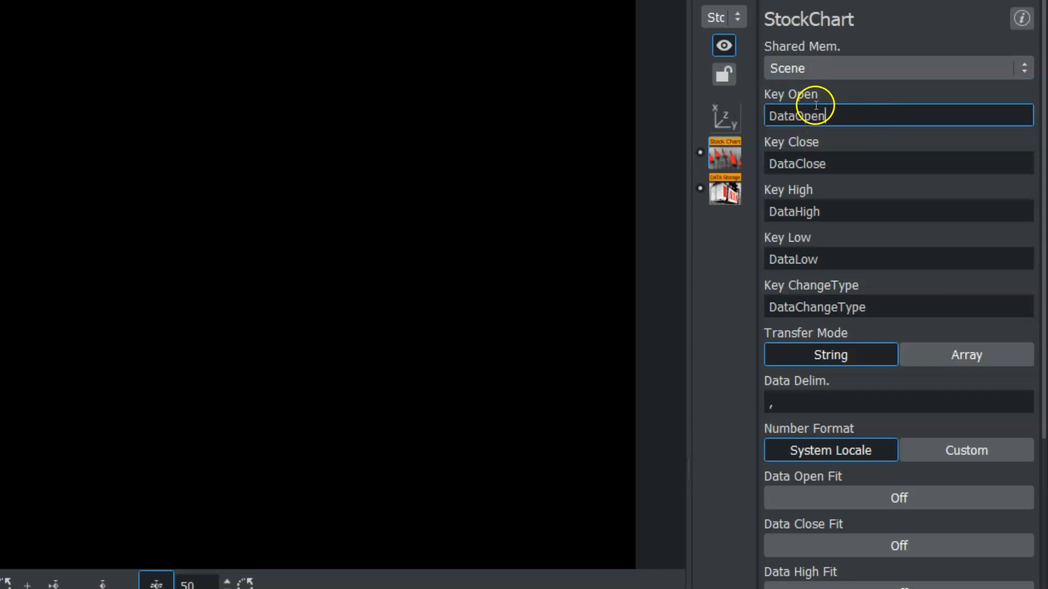
{"action": "left_click_drag", "start_coordinate": [889, 129], "coordinate": [777, 117]}
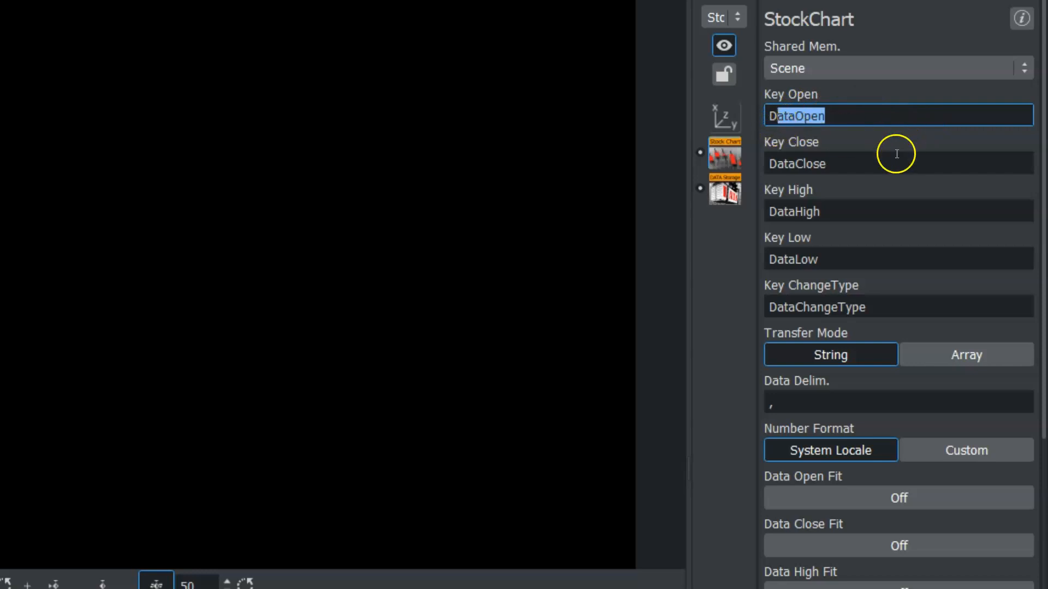
{"action": "left_click", "coordinate": [822, 150]}
{"action": "left_click", "coordinate": [862, 162]}
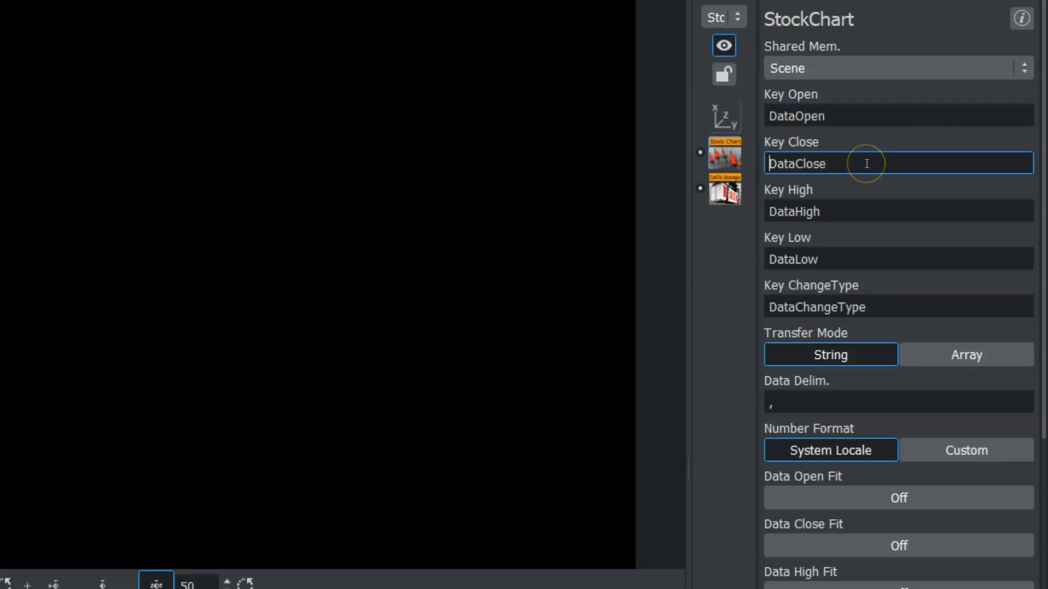
{"action": "left_click_drag", "start_coordinate": [873, 213], "coordinate": [720, 213]}
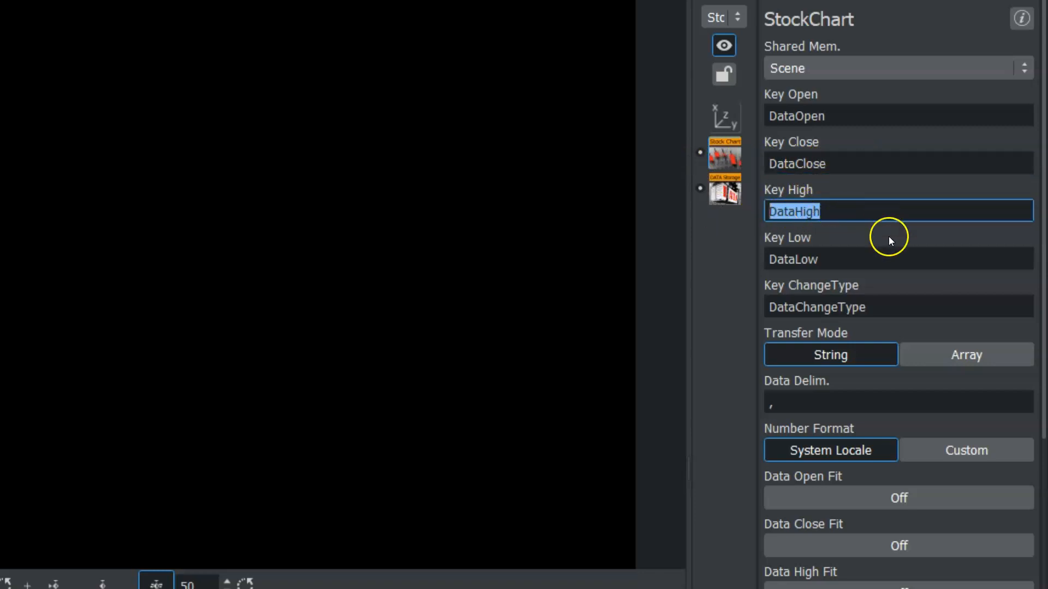
{"action": "left_click", "coordinate": [827, 258]}
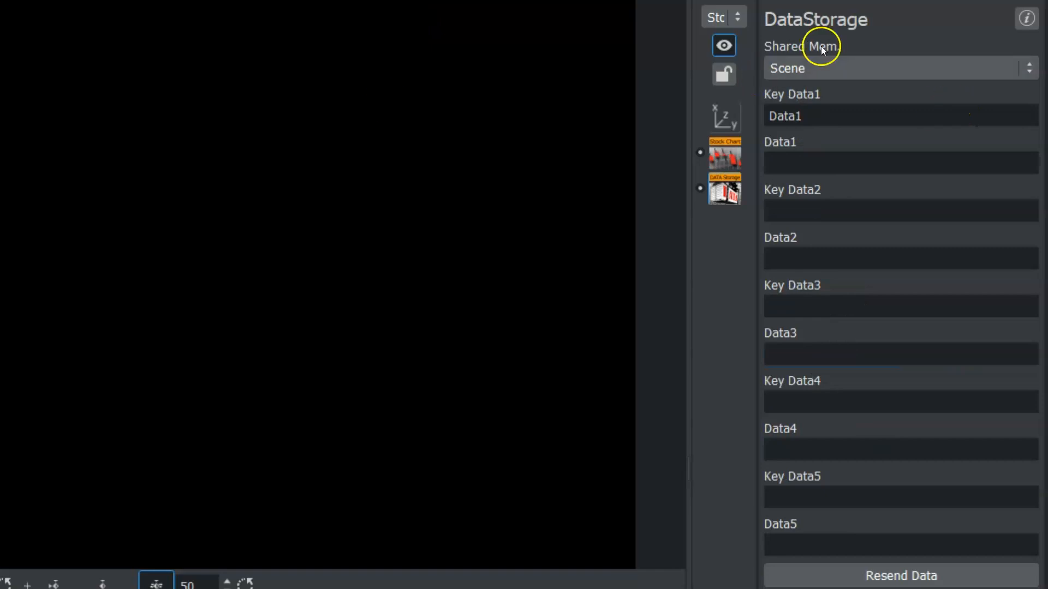
Set the DataStorage Key Data1 to DataOpen.
{"action": "left_click", "coordinate": [830, 119]}
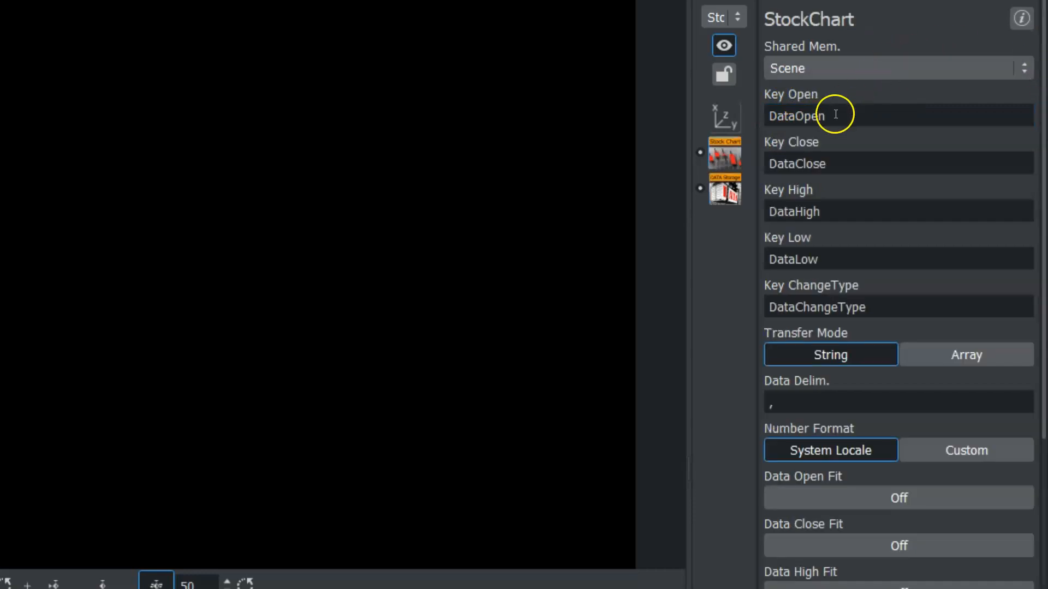
{"action": "left_click", "coordinate": [836, 114]}
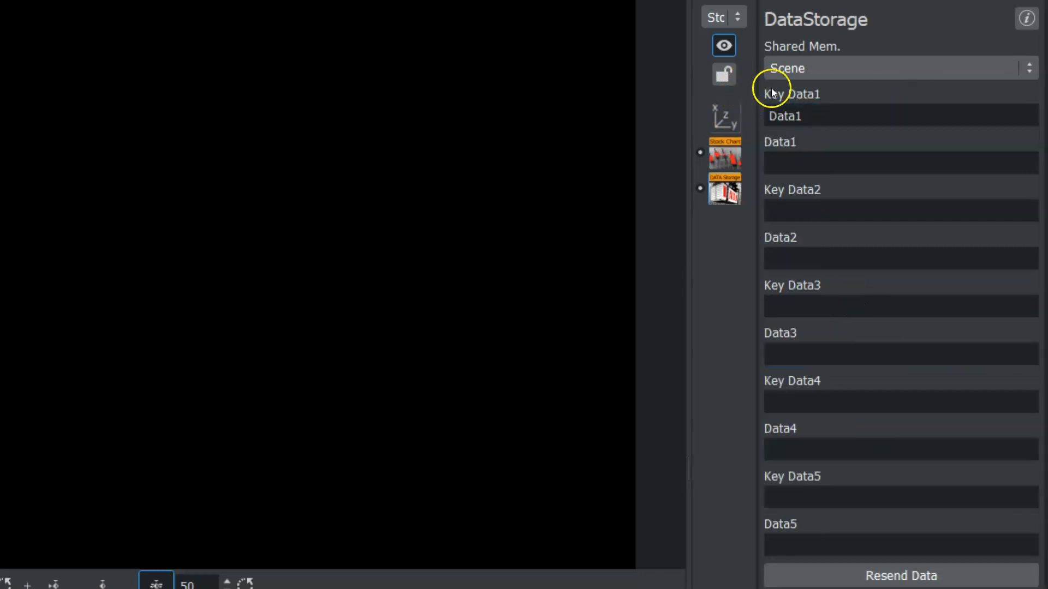
{"action": "left_click", "coordinate": [819, 114]}
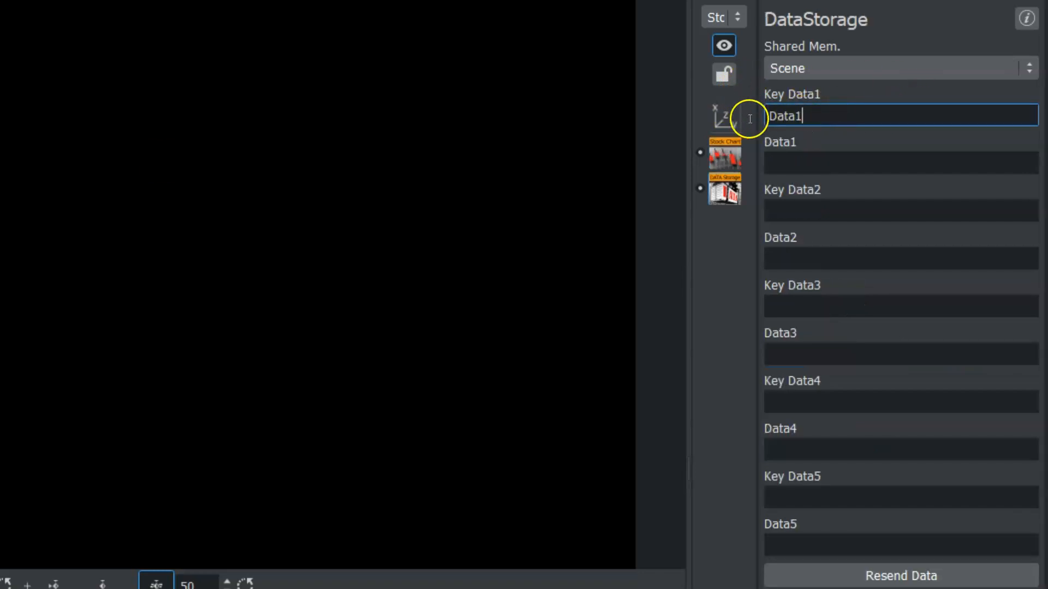
Enter 10, 30, 50 as the Data1 values.
{"action": "left_click", "coordinate": [807, 160]}
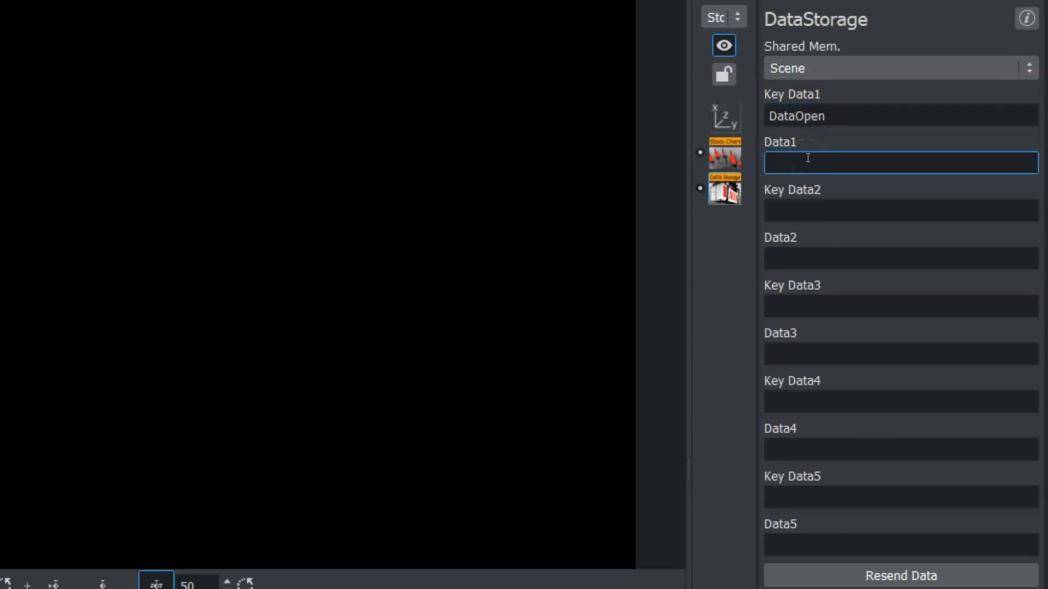
{"action": "type", "text": "10, 30,"}
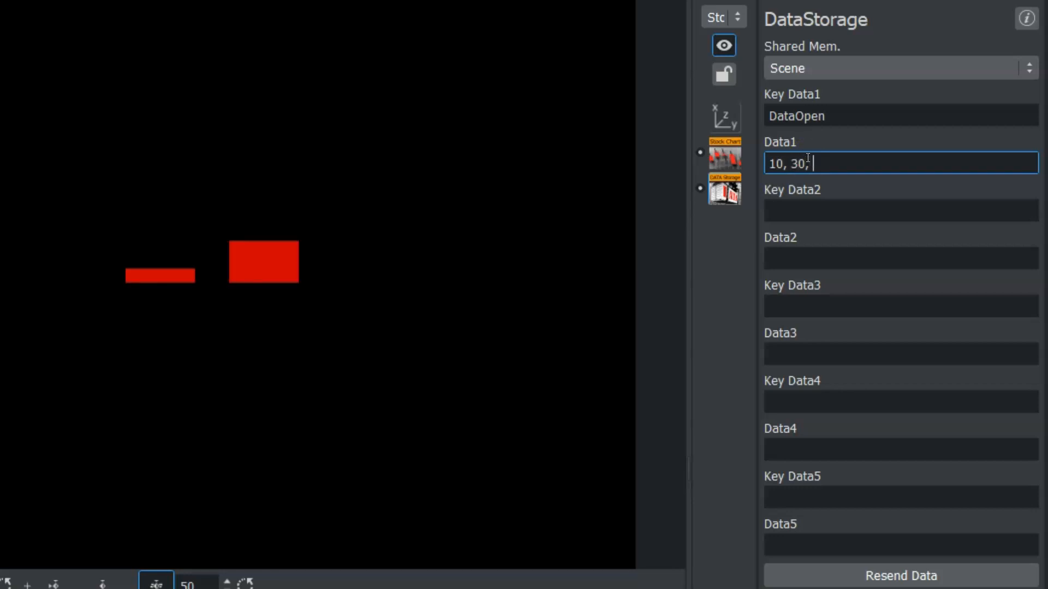
{"action": "type", "text": " 50"}
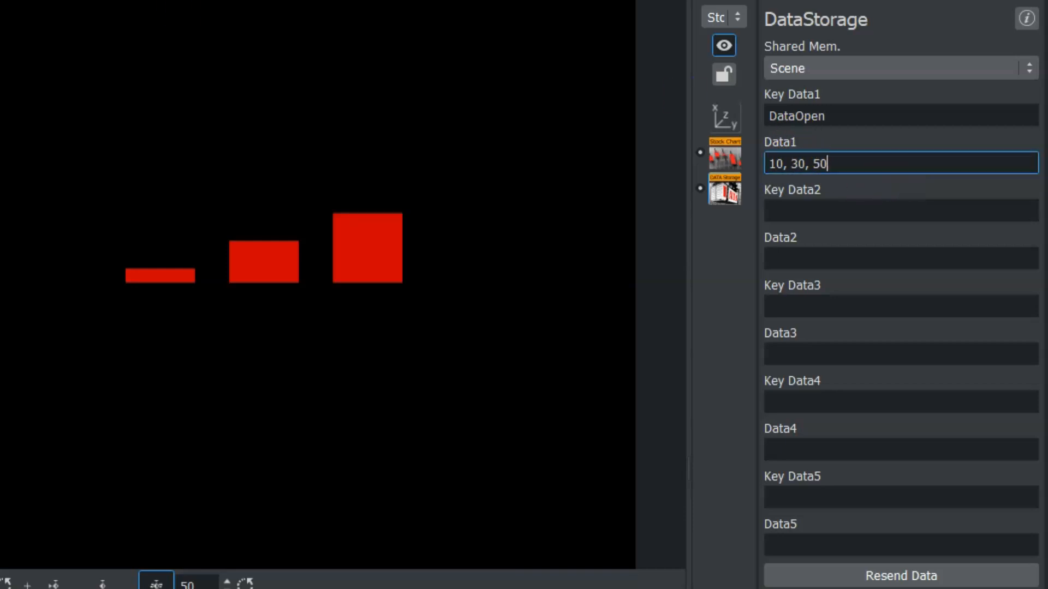
{"action": "left_click", "coordinate": [267, 96]}
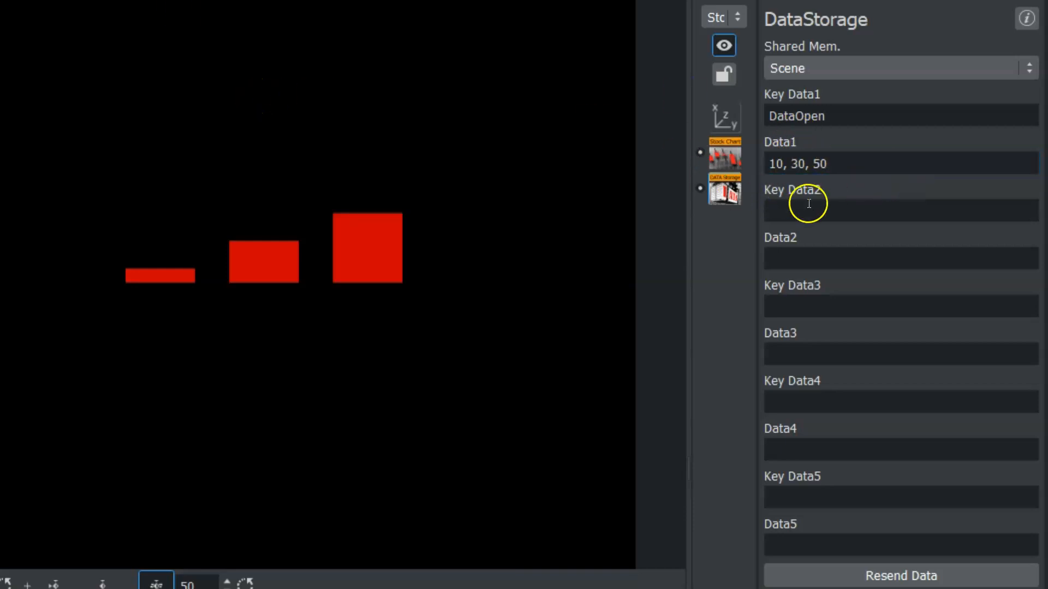
Check the StockChart's close key name.
{"action": "left_click", "coordinate": [725, 154]}
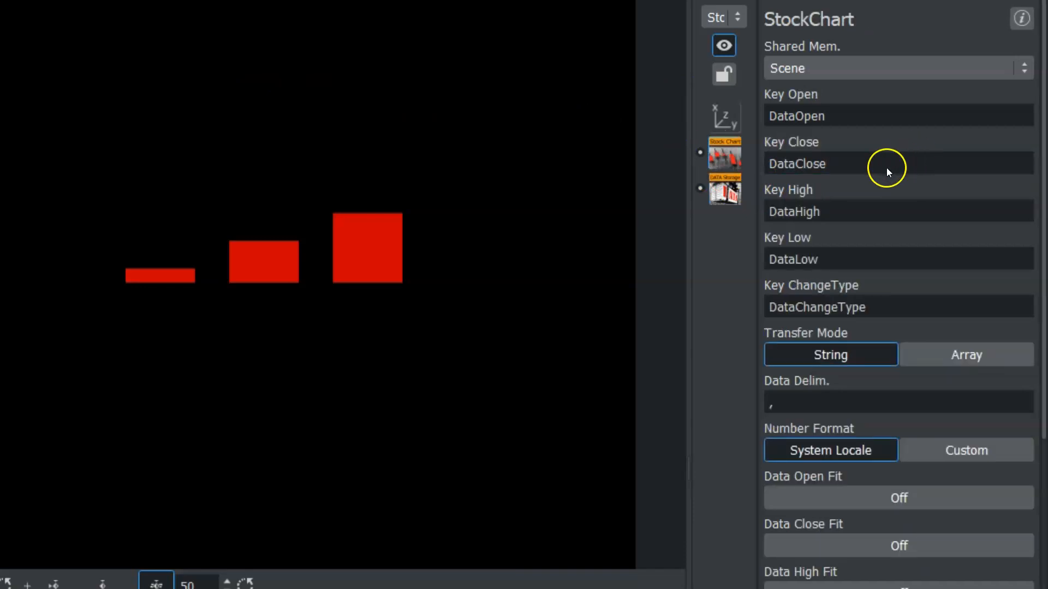
{"action": "left_click_drag", "start_coordinate": [867, 166], "coordinate": [698, 165]}
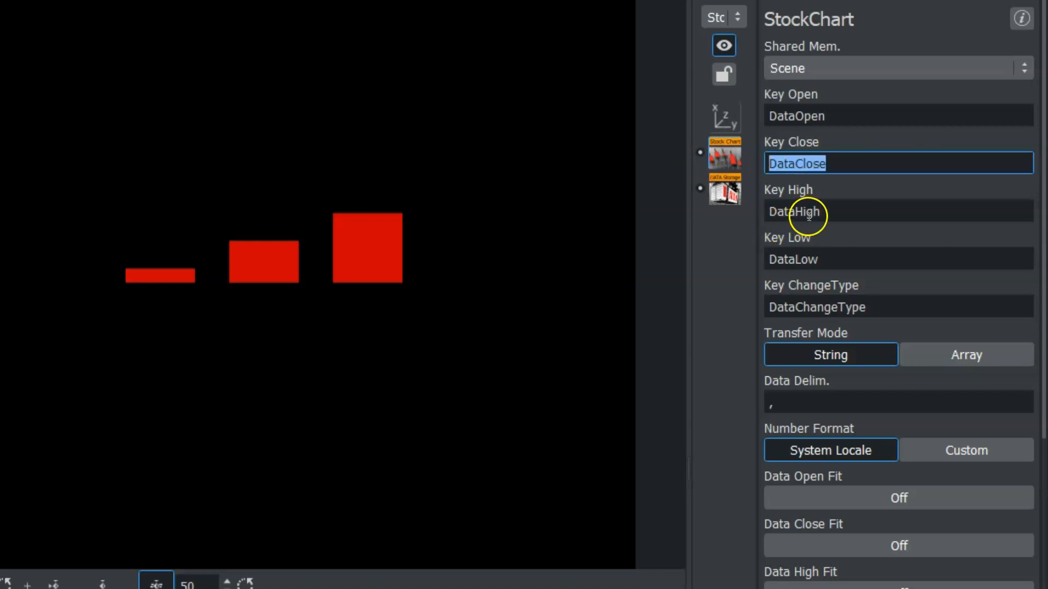
{"action": "left_click", "coordinate": [817, 171]}
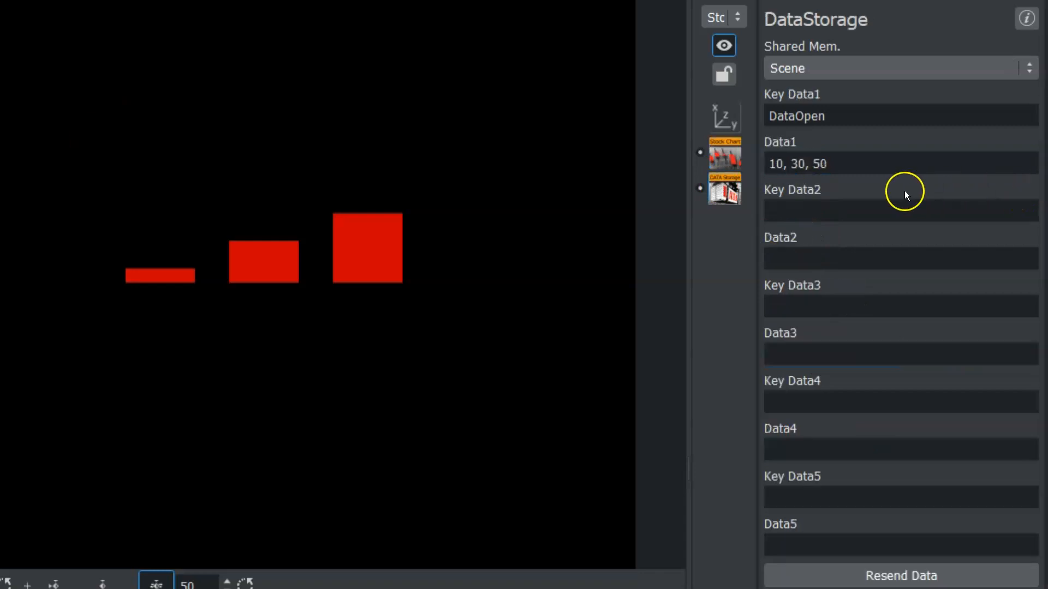
Set Key Data2 to DataLow and Key Data3 to DataHigh in the DataStorage.
{"action": "left_click", "coordinate": [878, 210]}
{"action": "type", "text": "DataLow"}
{"action": "key", "text": "Tab"}
{"action": "key", "text": "Tab"}
{"action": "type", "text": "DataHigh"}
Set Key Data4 to DataClose.
{"action": "left_click", "coordinate": [792, 399]}
{"action": "type", "text": "Cl"}
{"action": "key", "text": "BackSpace"}
{"action": "key", "text": "BackSpace"}
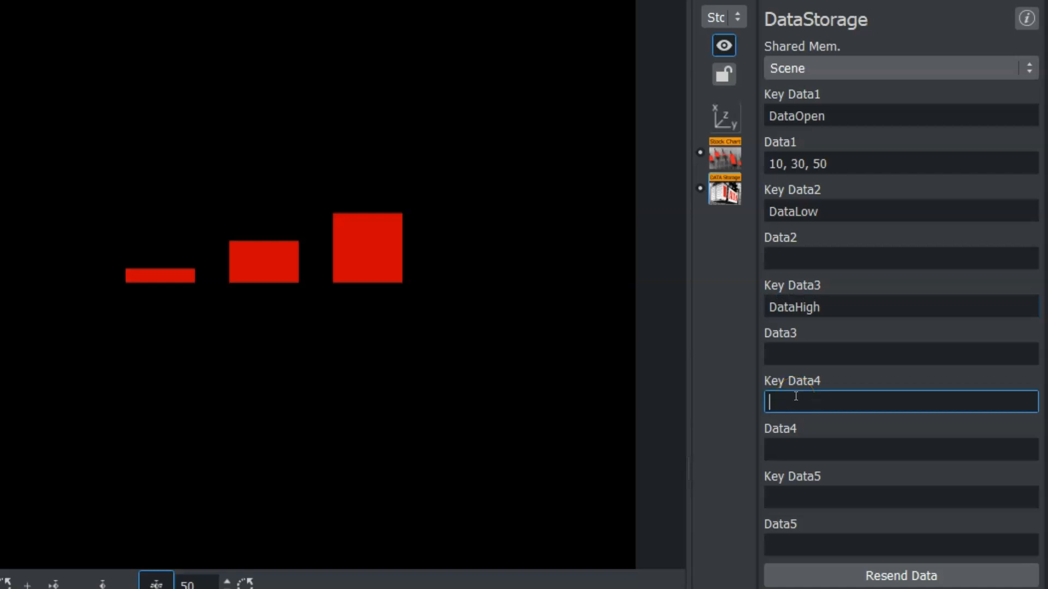
{"action": "type", "text": "DataClose"}
{"action": "left_click", "coordinate": [869, 212]}
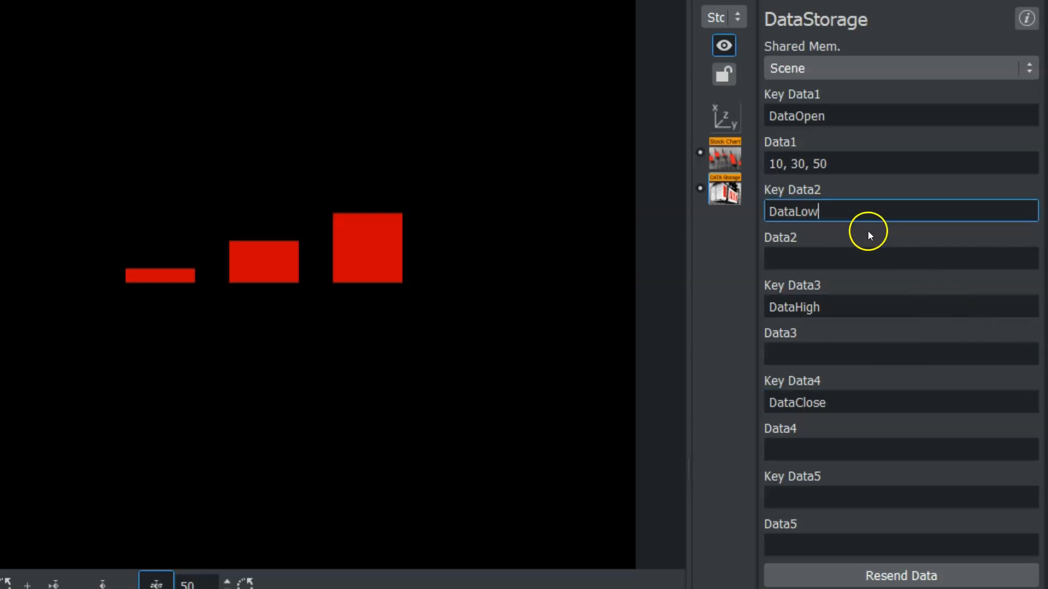
Enter 20, 40, 70 as the Data2 values.
{"action": "left_click", "coordinate": [827, 252]}
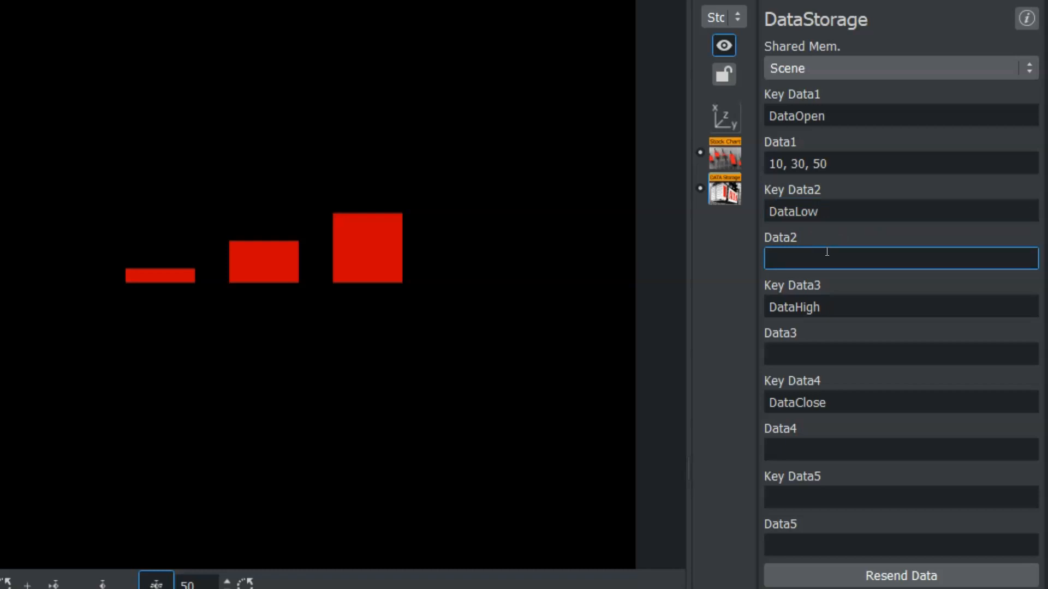
{"action": "type", "text": "20, 40, 70"}
Enter 39, 20, 49 as the Data3 values.
{"action": "left_click", "coordinate": [816, 358]}
{"action": "type", "text": "39, 20"}
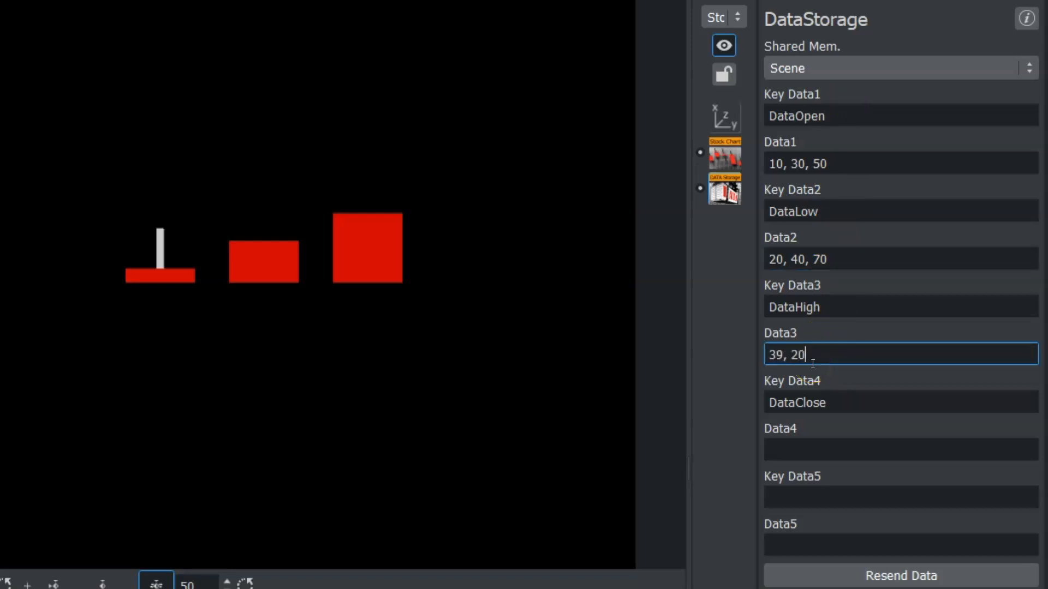
{"action": "type", "text": ", 49"}
{"action": "left_click", "coordinate": [908, 266]}
{"action": "left_click", "coordinate": [353, 295]}
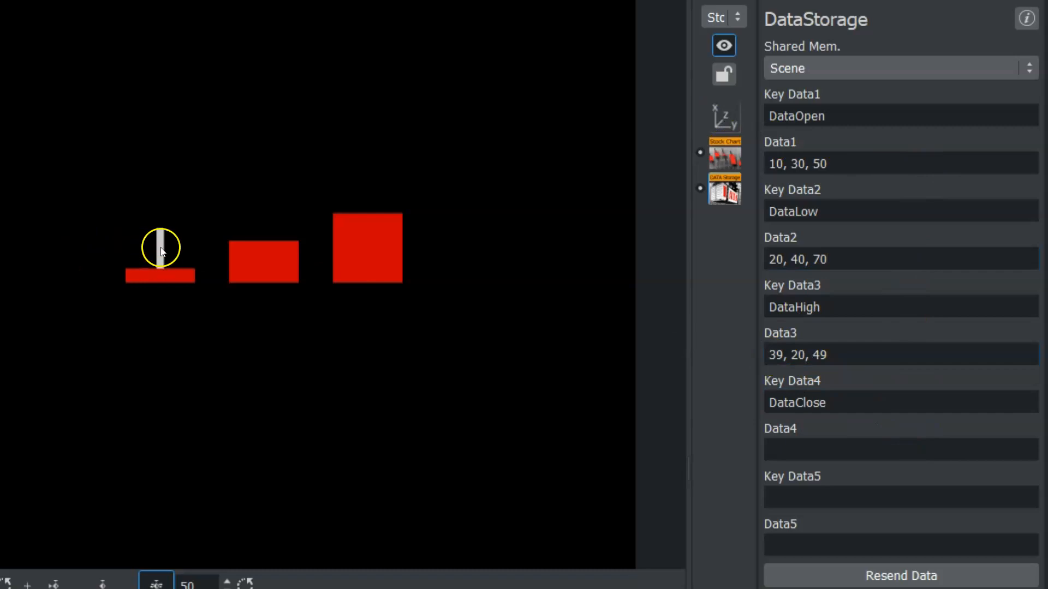
Change the second Data2 value to 70.
{"action": "left_click", "coordinate": [901, 167]}
{"action": "left_click", "coordinate": [852, 260]}
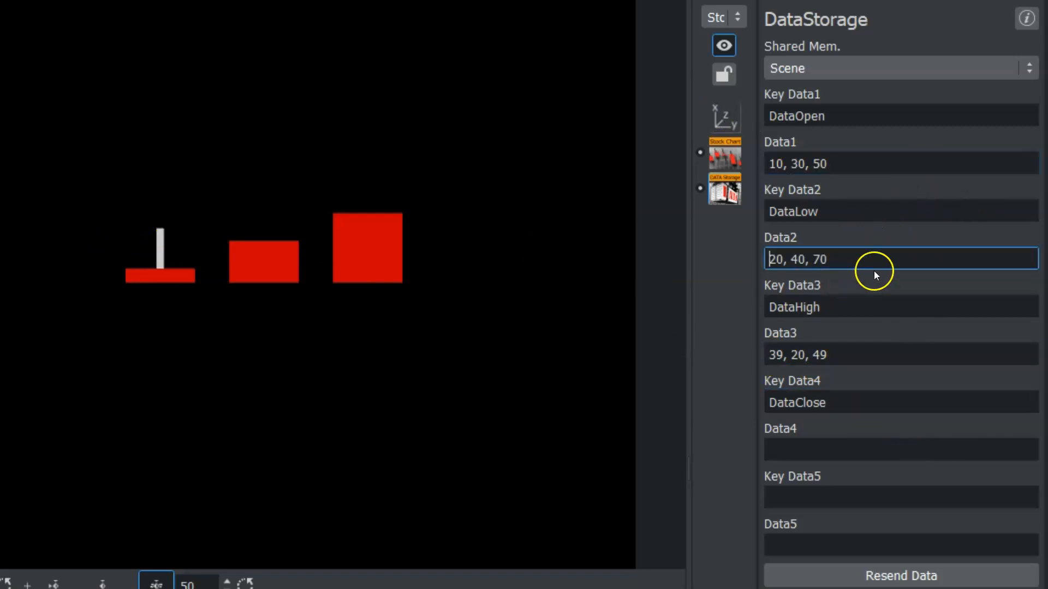
{"action": "left_click", "coordinate": [859, 211]}
{"action": "key", "text": "Tab"}
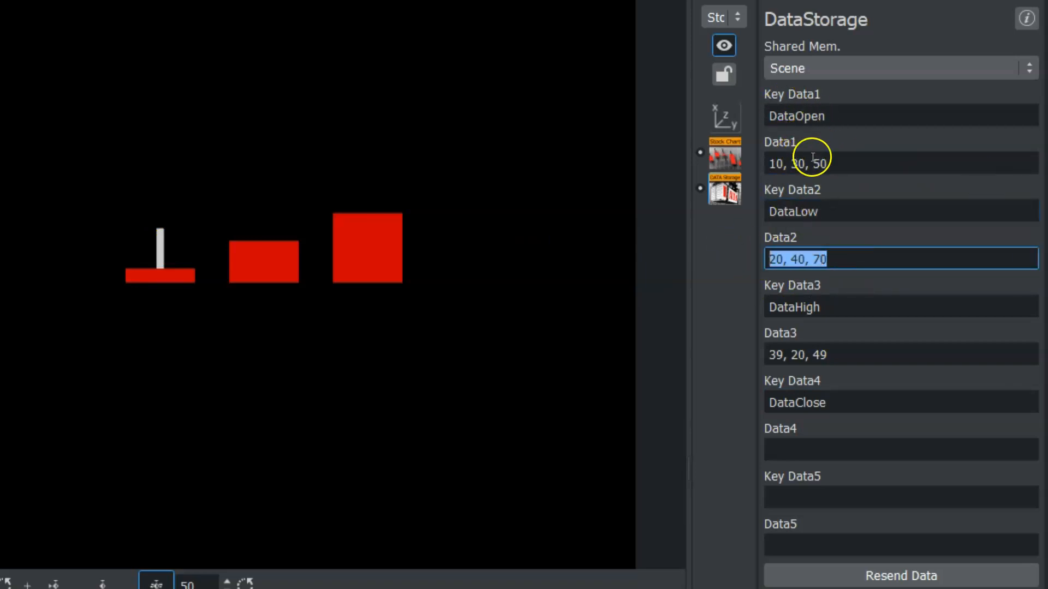
{"action": "left_click", "coordinate": [861, 257]}
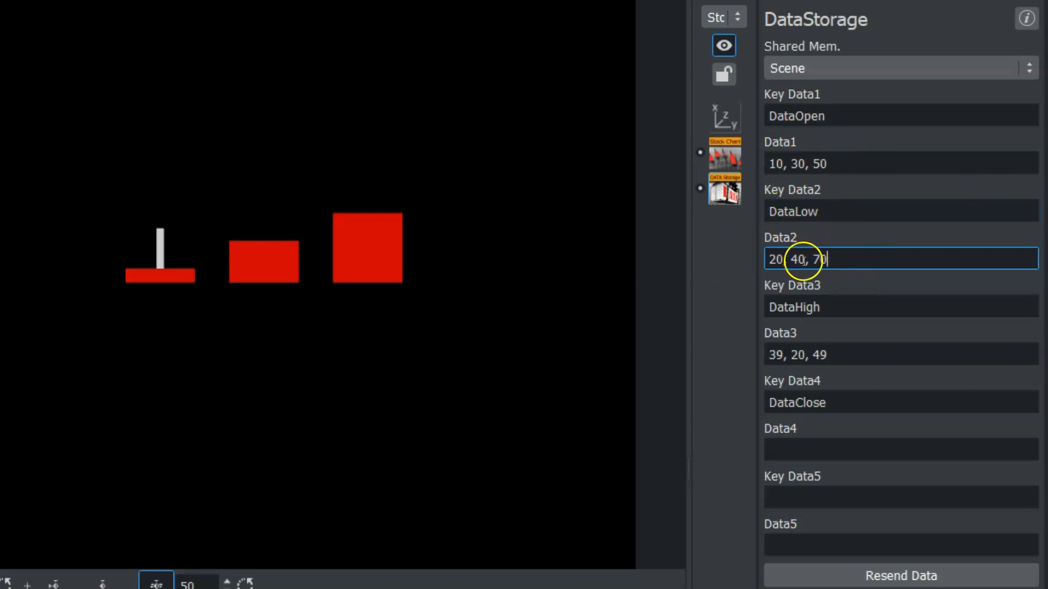
{"action": "left_click_drag", "start_coordinate": [806, 260], "coordinate": [792, 260]}
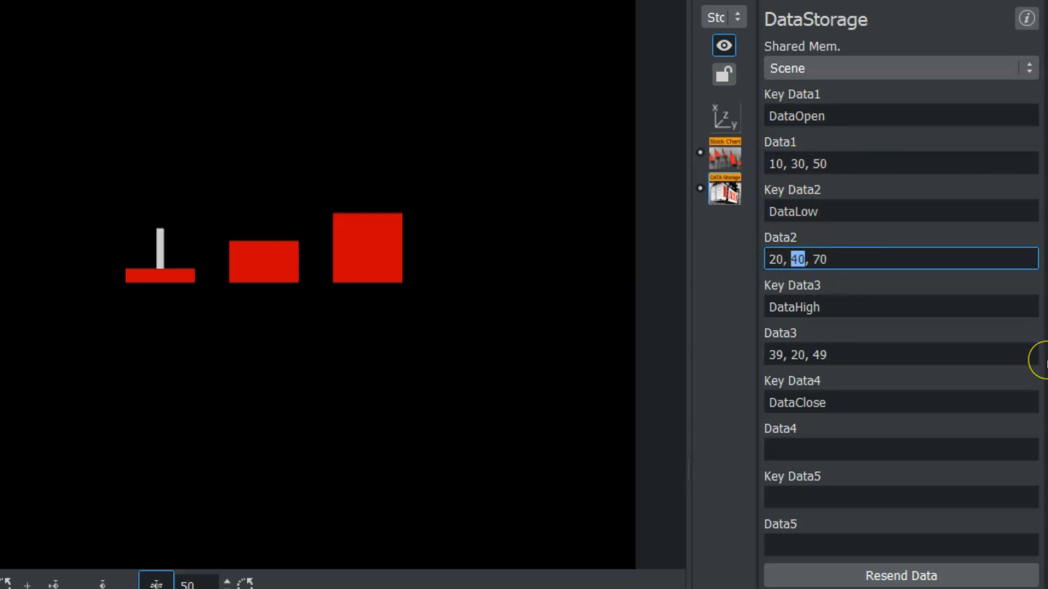
{"action": "type", "text": "70"}
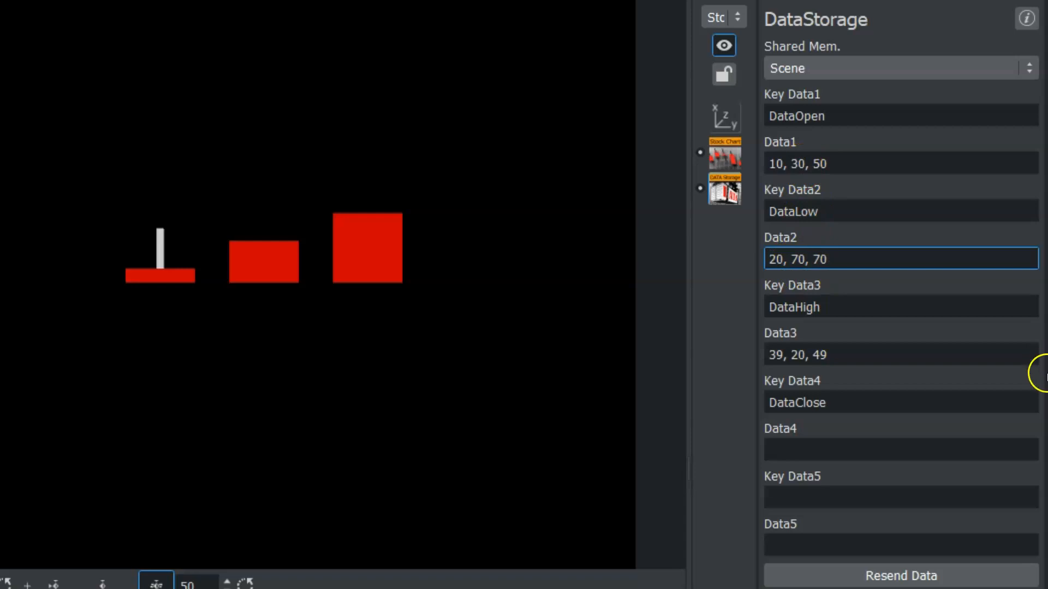
{"action": "key", "text": "Return"}
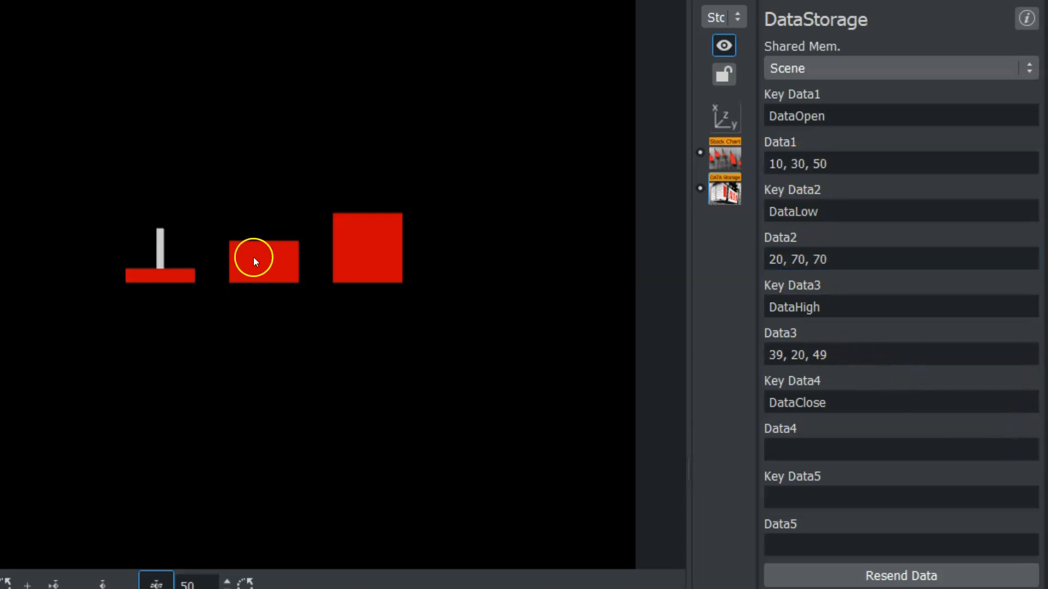
Enter -100, -200 as the Data4 values.
{"action": "left_click", "coordinate": [833, 349]}
{"action": "left_click", "coordinate": [824, 449]}
{"action": "type", "text": "-"}
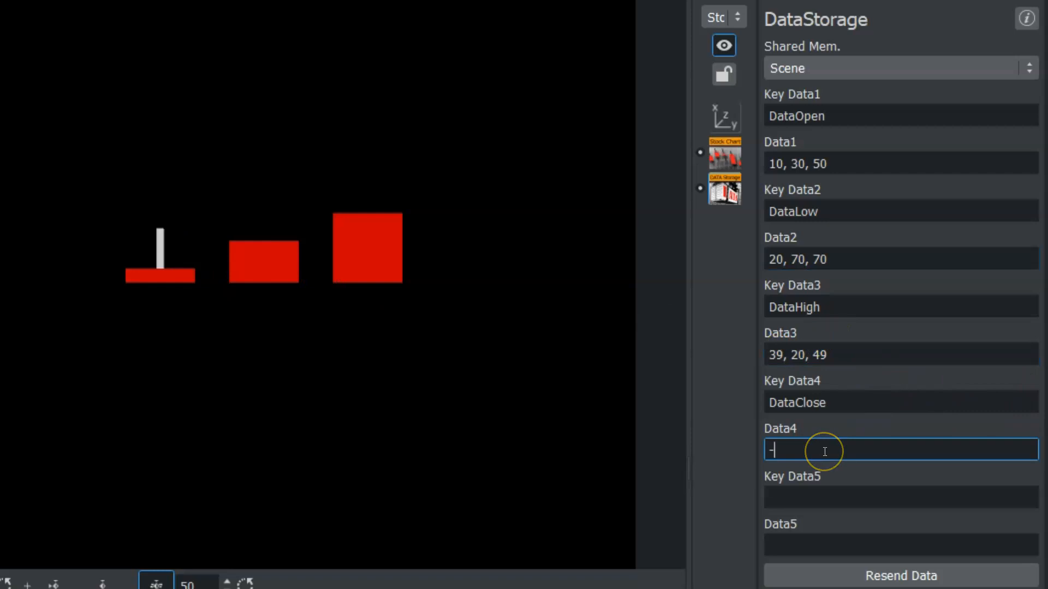
{"action": "type", "text": "100"}
{"action": "left_click", "coordinate": [801, 449]}
{"action": "type", "text": ", -200"}
Change the second Data3 value to 70.
{"action": "left_click", "coordinate": [868, 352]}
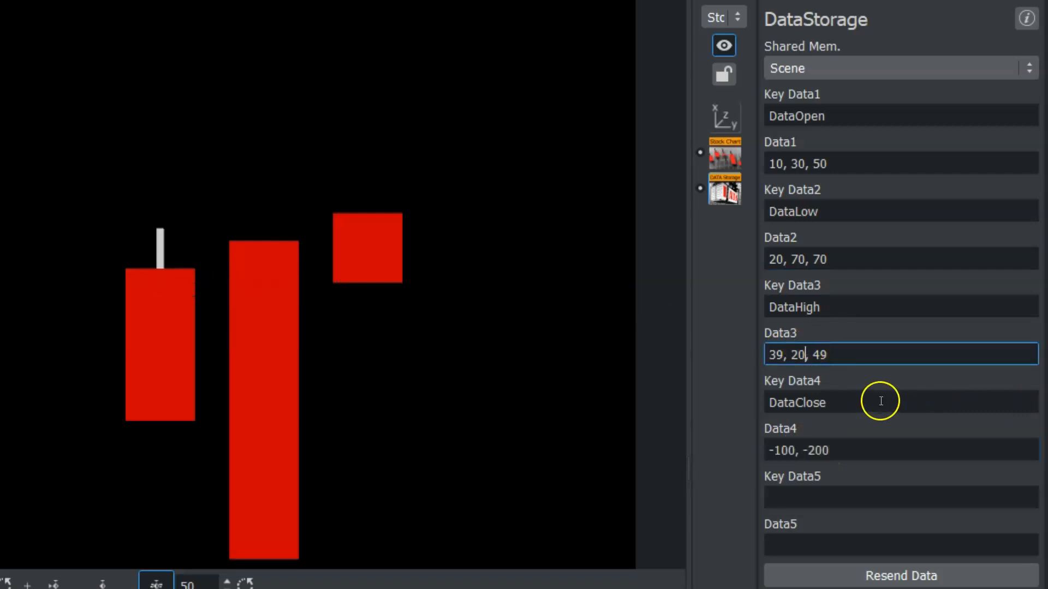
{"action": "key", "text": "BackSpace"}
{"action": "key", "text": "BackSpace"}
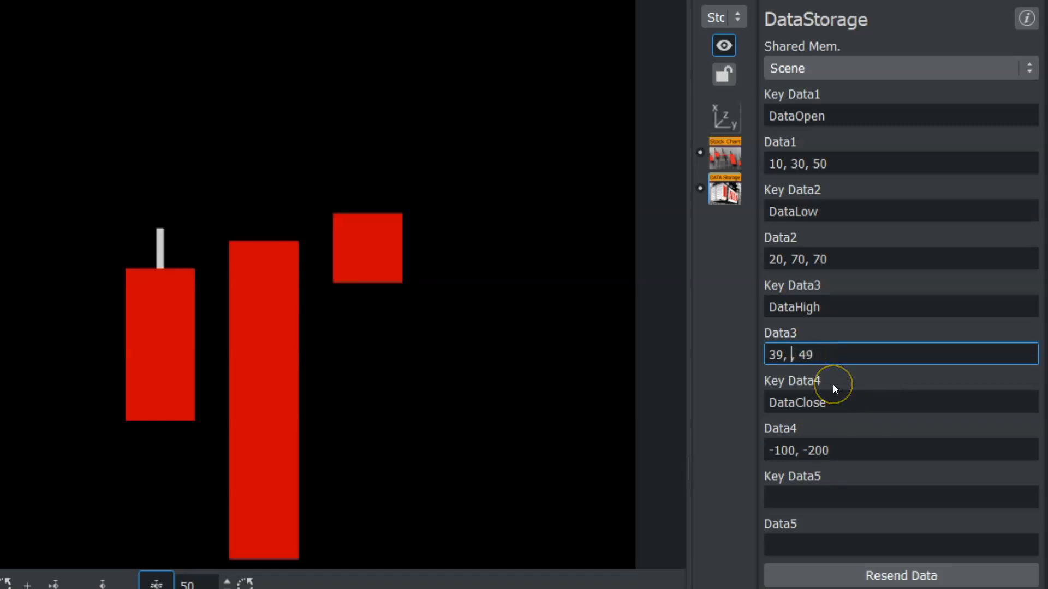
{"action": "type", "text": "70"}
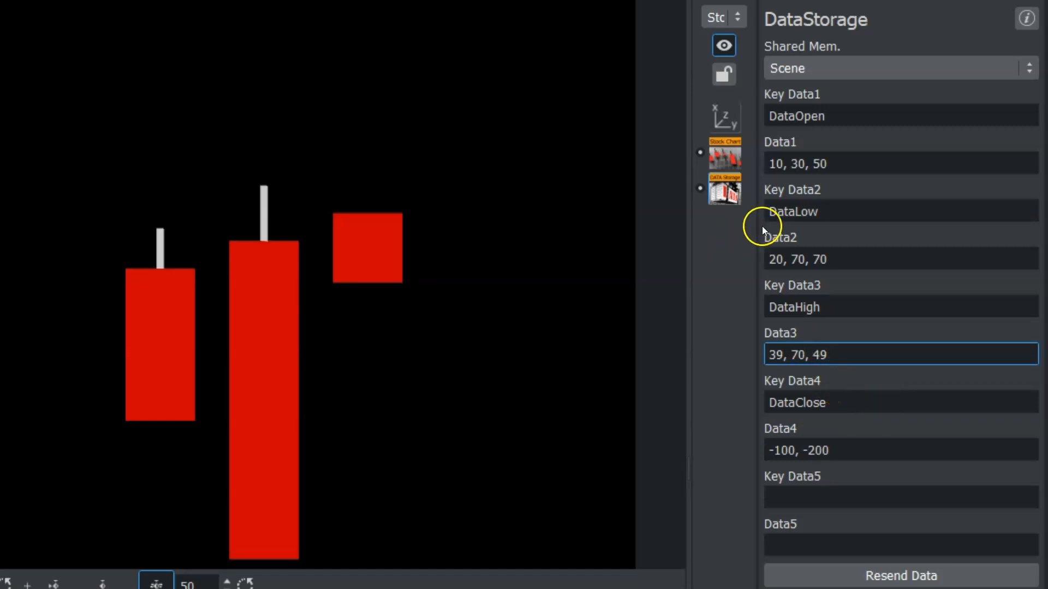
Extend the Data1 values with 70 and 89 so they read 10, 30, 50, 70, 89.
{"action": "left_click", "coordinate": [800, 259]}
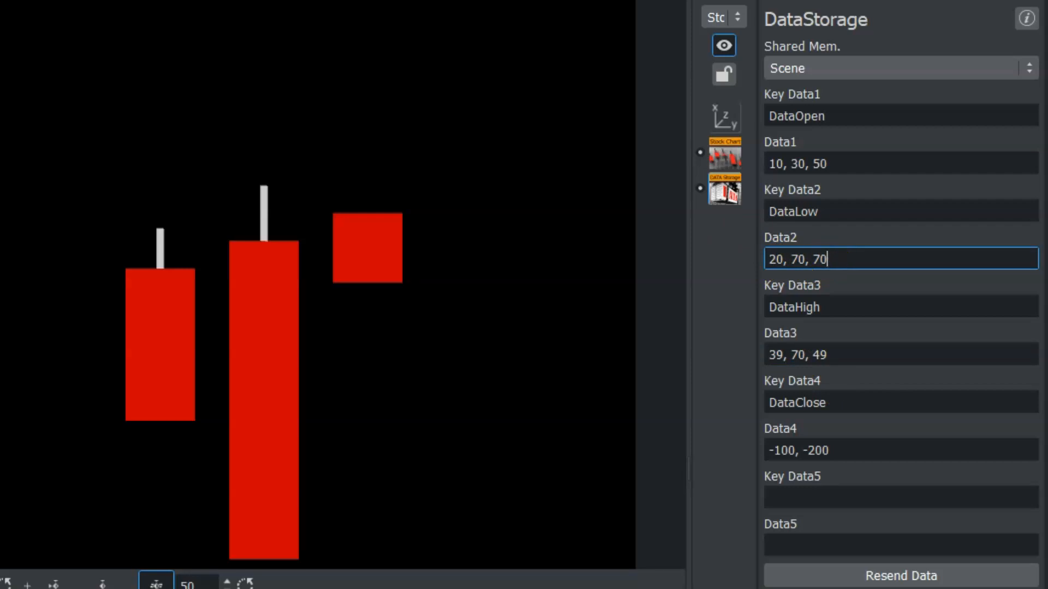
{"action": "left_click", "coordinate": [724, 116]}
{"action": "left_click_drag", "start_coordinate": [825, 194], "coordinate": [883, 188]}
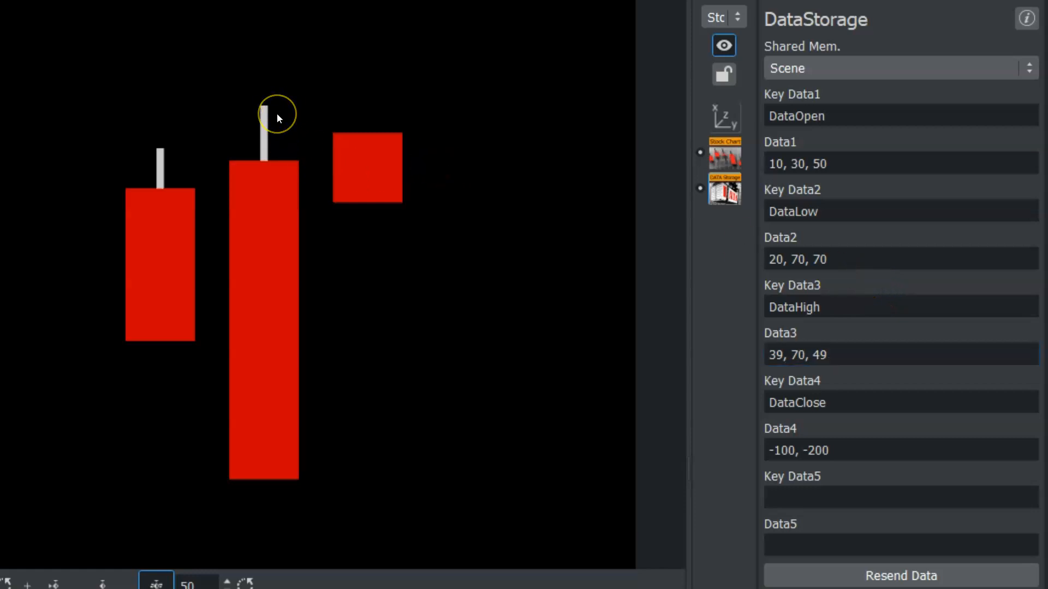
{"action": "left_click", "coordinate": [843, 163]}
{"action": "type", "text": ", "}
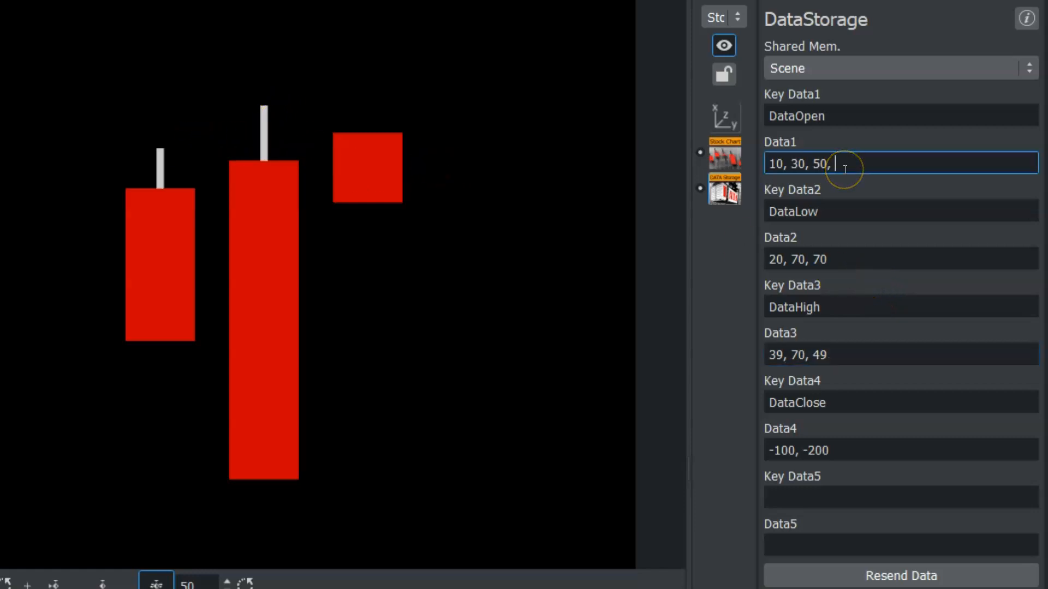
{"action": "type", "text": "70"}
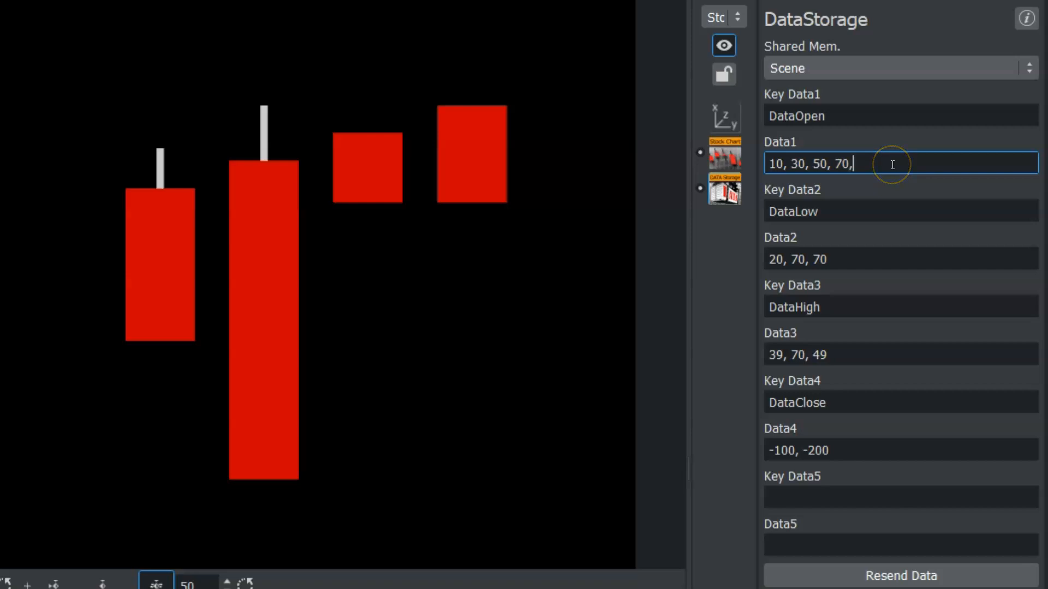
{"action": "type", "text": ", 89"}
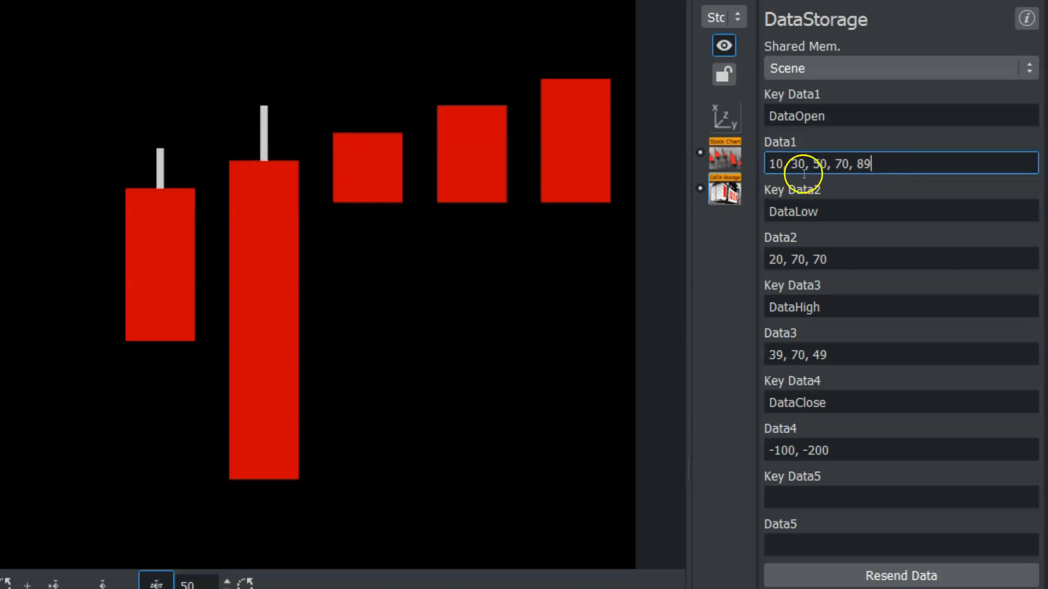
{"action": "left_click", "coordinate": [572, 110]}
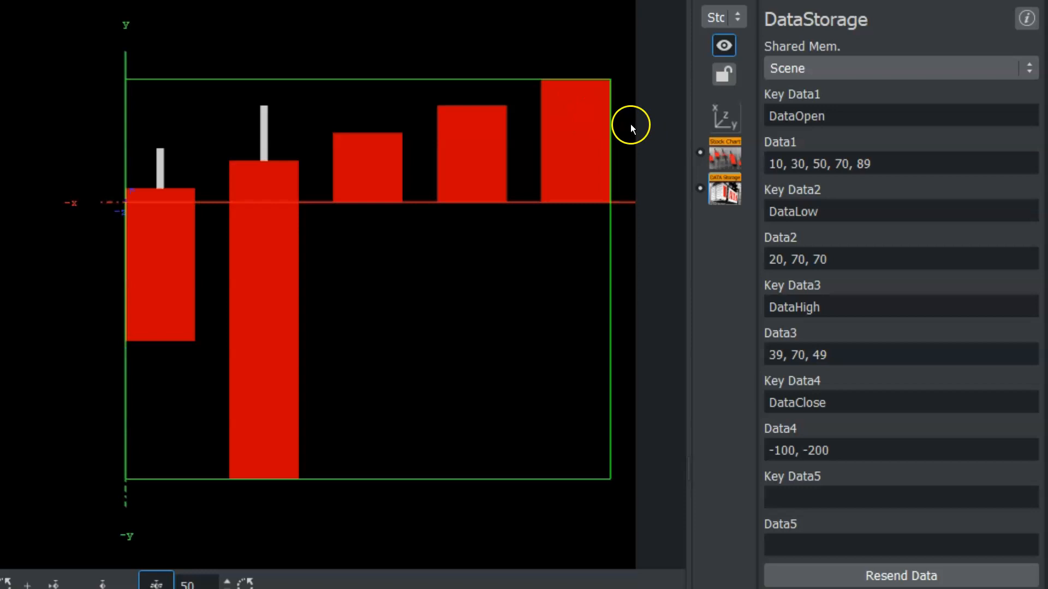
Append -50 and -100 to the Data2 values.
{"action": "left_click", "coordinate": [842, 211]}
{"action": "left_click", "coordinate": [863, 261]}
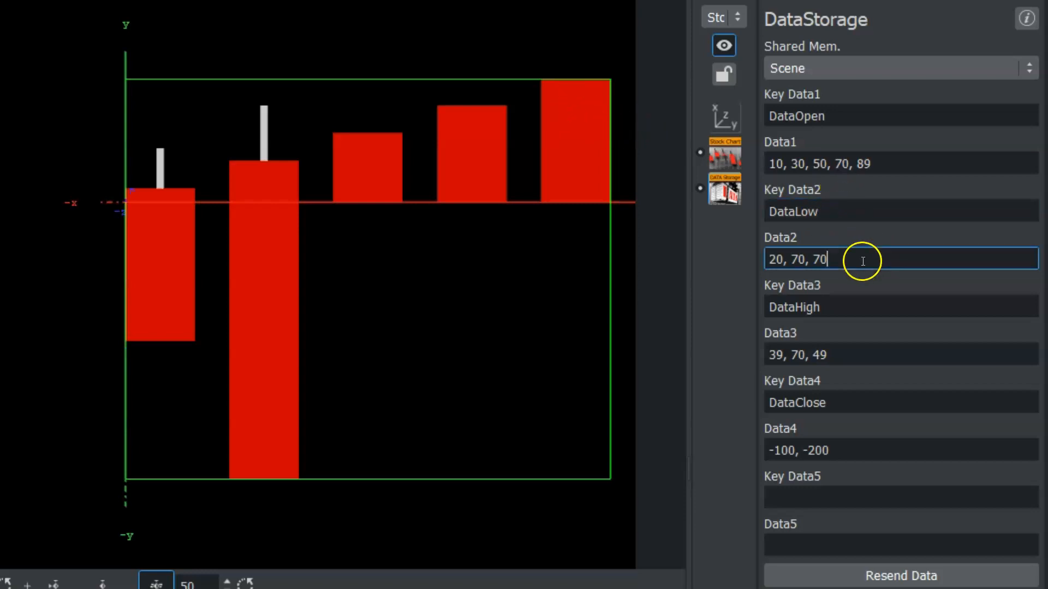
{"action": "type", "text": ","}
{"action": "left_click", "coordinate": [852, 164]}
{"action": "left_click", "coordinate": [854, 263]}
{"action": "type", "text": "--50"}
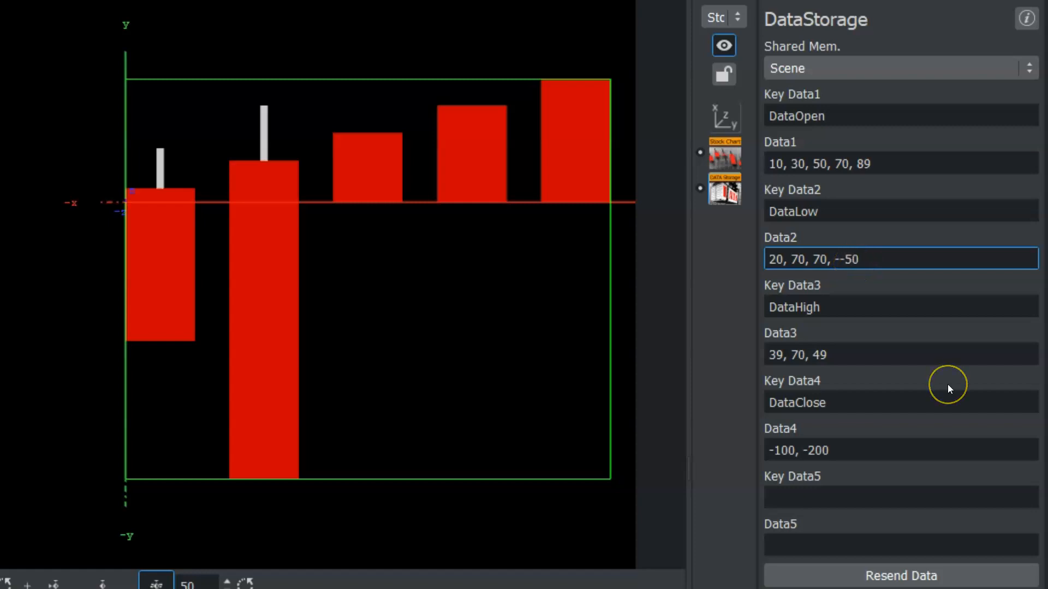
{"action": "key", "text": "BackSpace"}
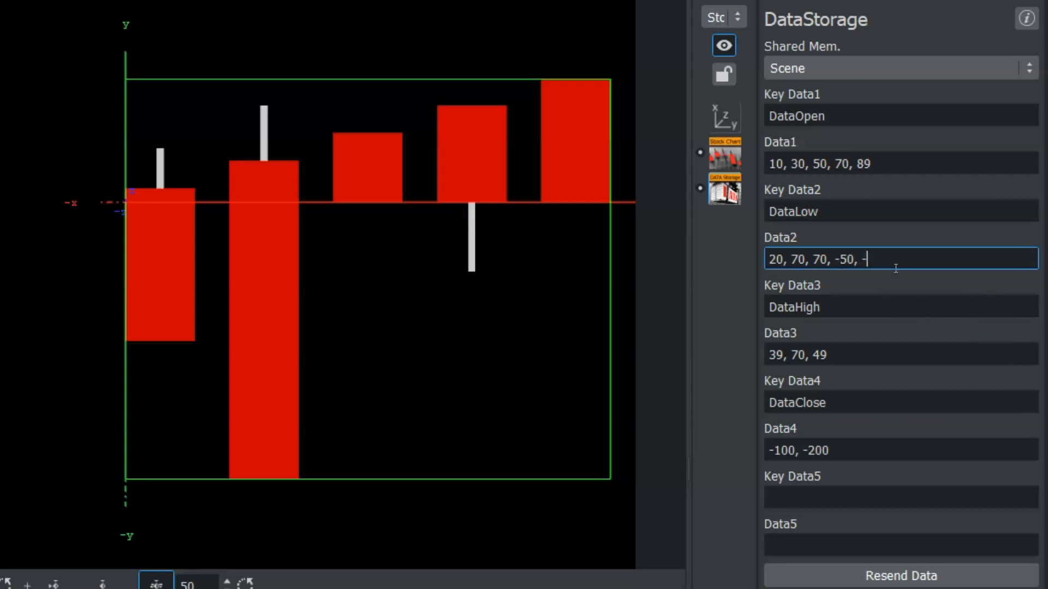
{"action": "type", "text": "100"}
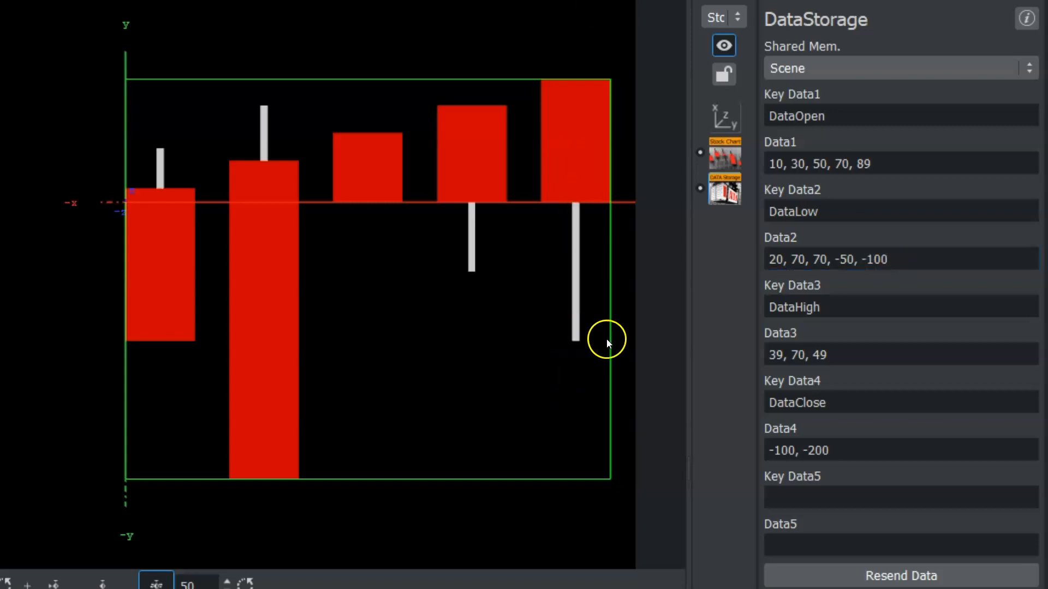
Append 100 and 200 to the Data3 values.
{"action": "left_click", "coordinate": [856, 313]}
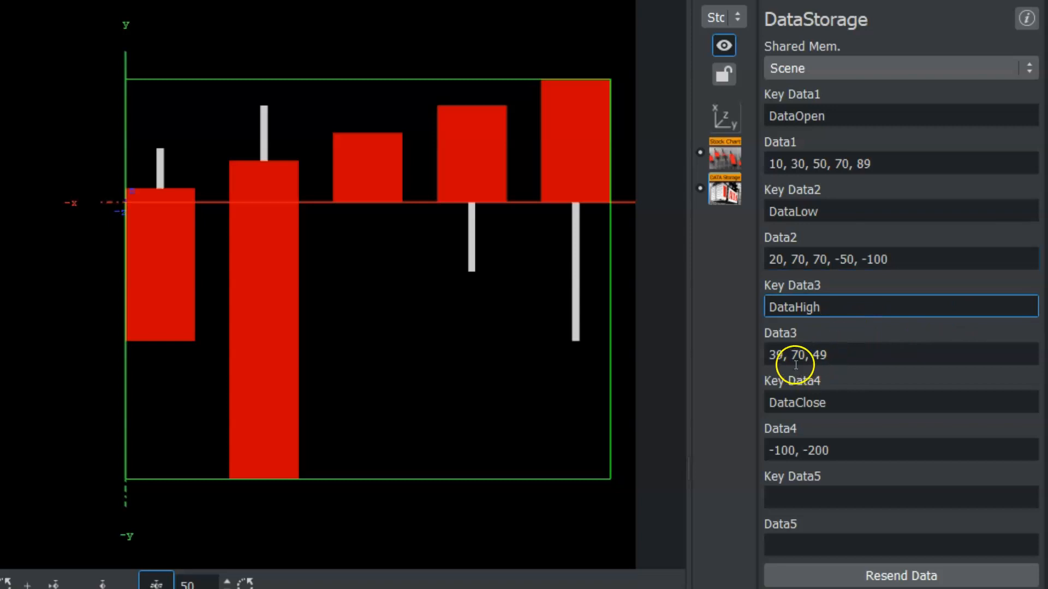
{"action": "left_click", "coordinate": [780, 356]}
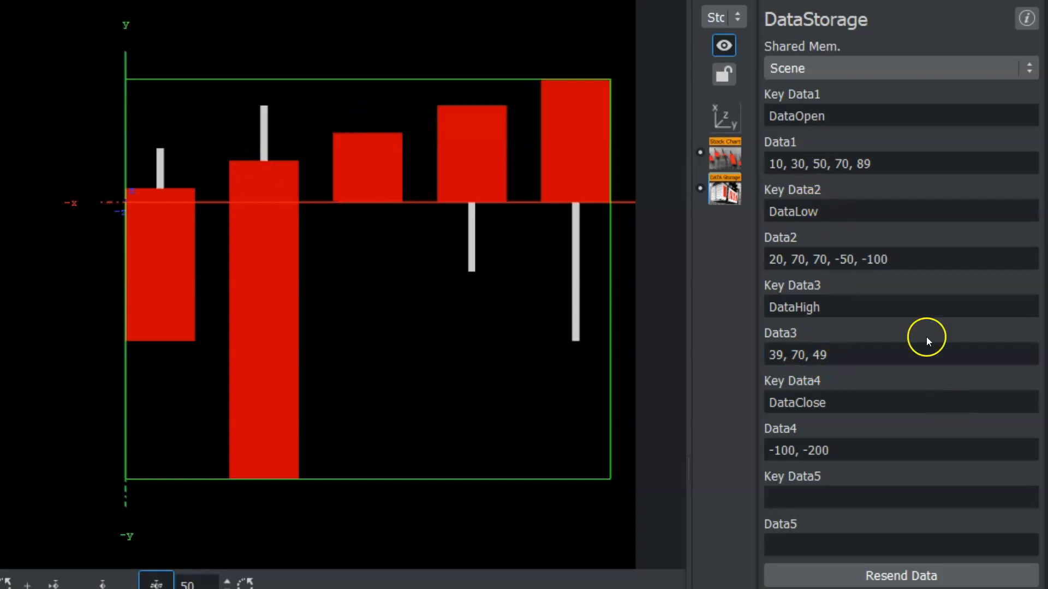
{"action": "left_click", "coordinate": [855, 356]}
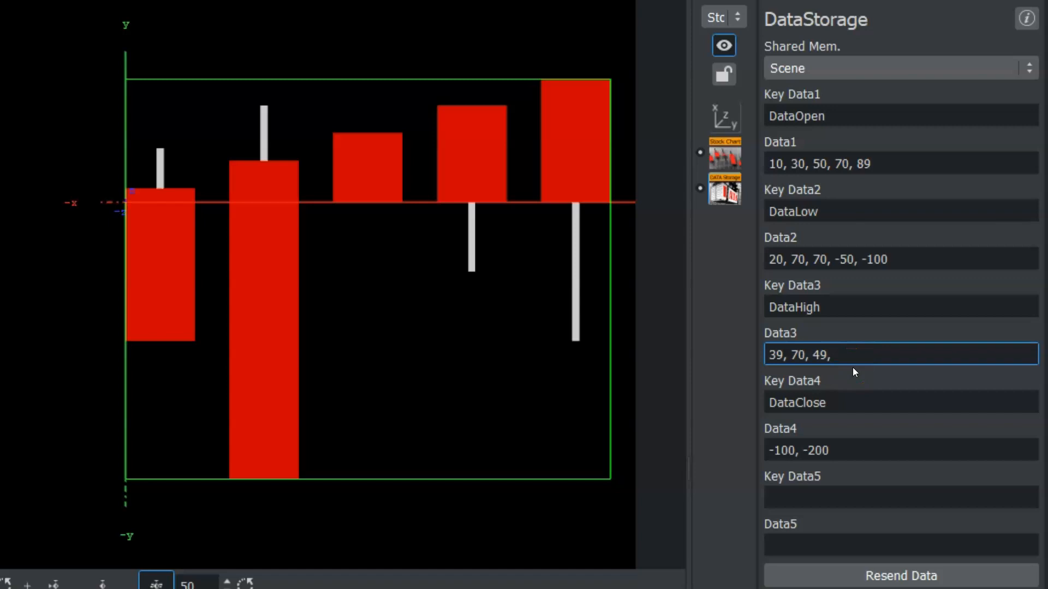
{"action": "type", "text": ", 100"}
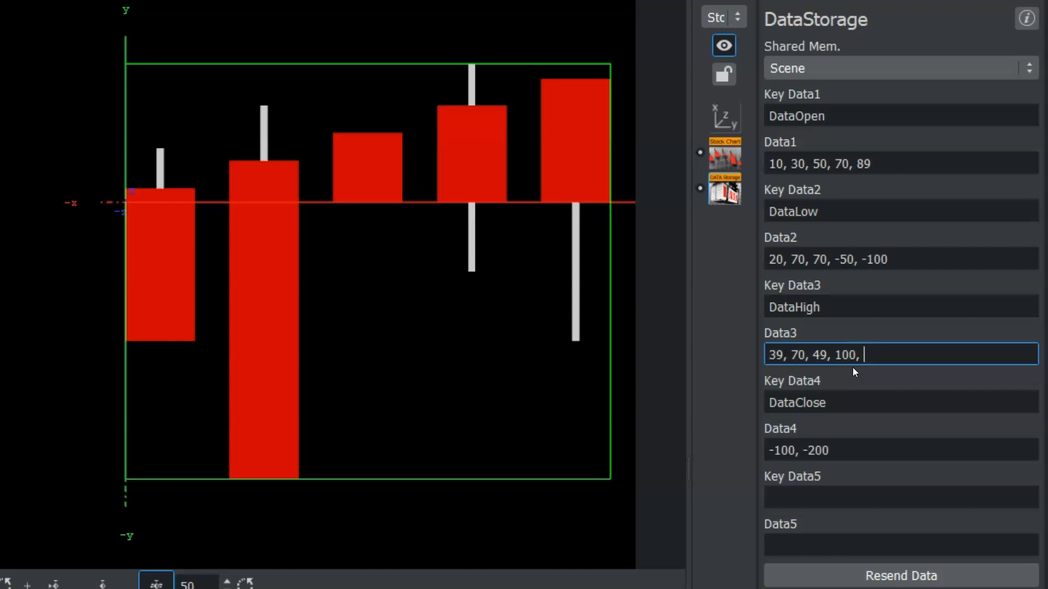
{"action": "type", "text": ", 200"}
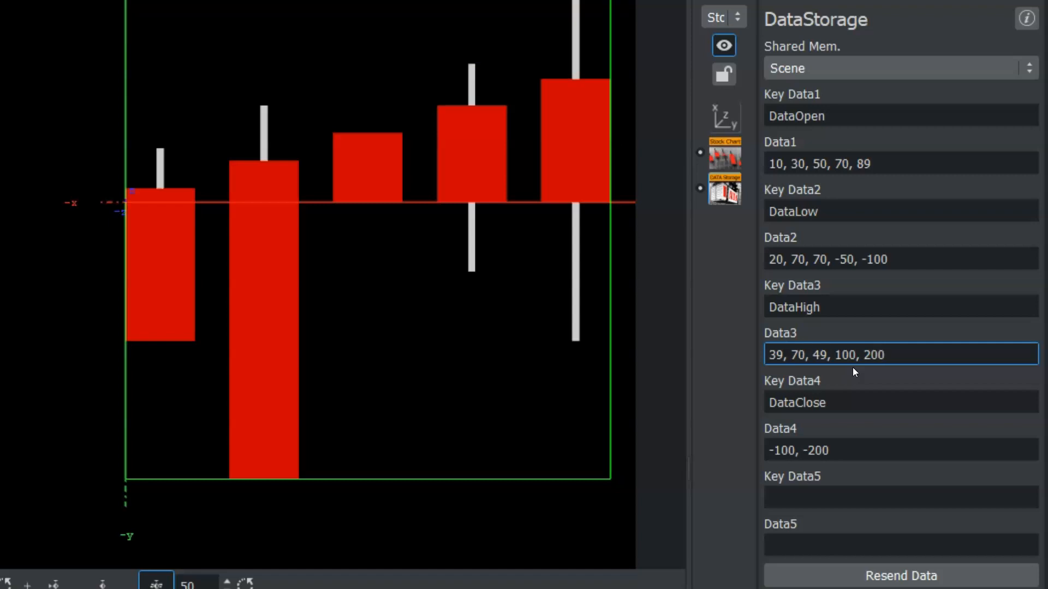
Set the stock chart container's scale to 0.86 and its Y position to 28.
{"action": "left_click", "coordinate": [736, 151]}
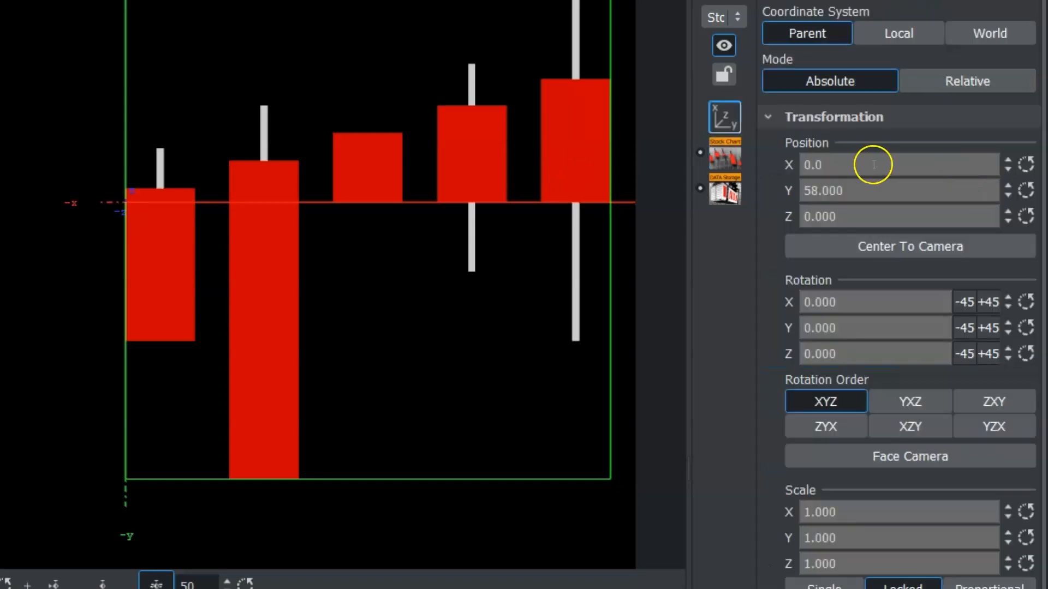
{"action": "left_click_drag", "start_coordinate": [873, 164], "coordinate": [649, 151]}
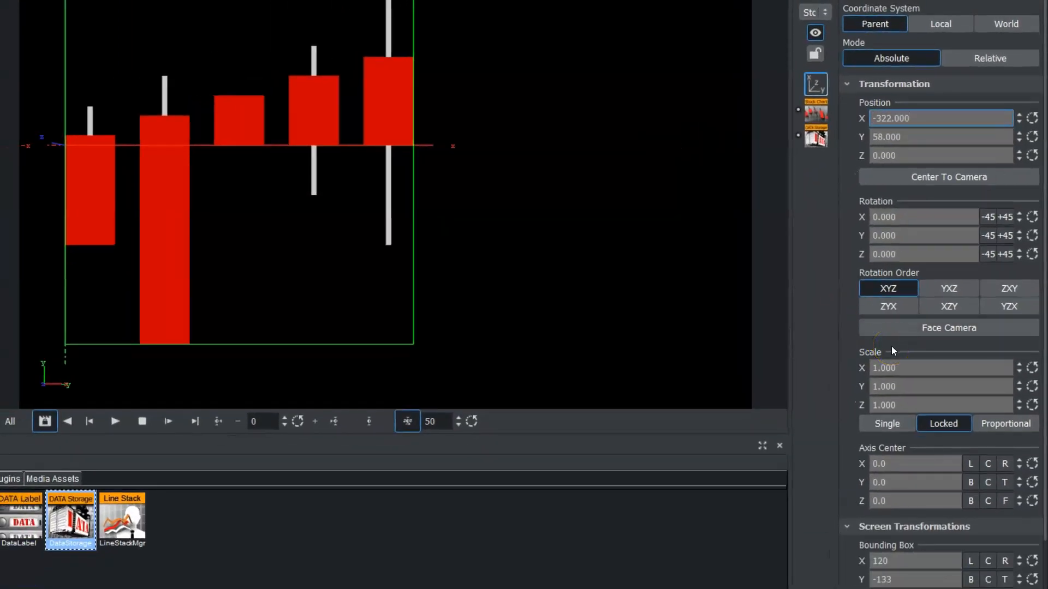
{"action": "left_click_drag", "start_coordinate": [900, 363], "coordinate": [893, 361]}
{"action": "mouse_move", "coordinate": [941, 133]}
{"action": "left_mouse_down"}
{"action": "mouse_move", "coordinate": [895, 135]}
{"action": "mouse_move", "coordinate": [922, 136]}
{"action": "left_mouse_up"}
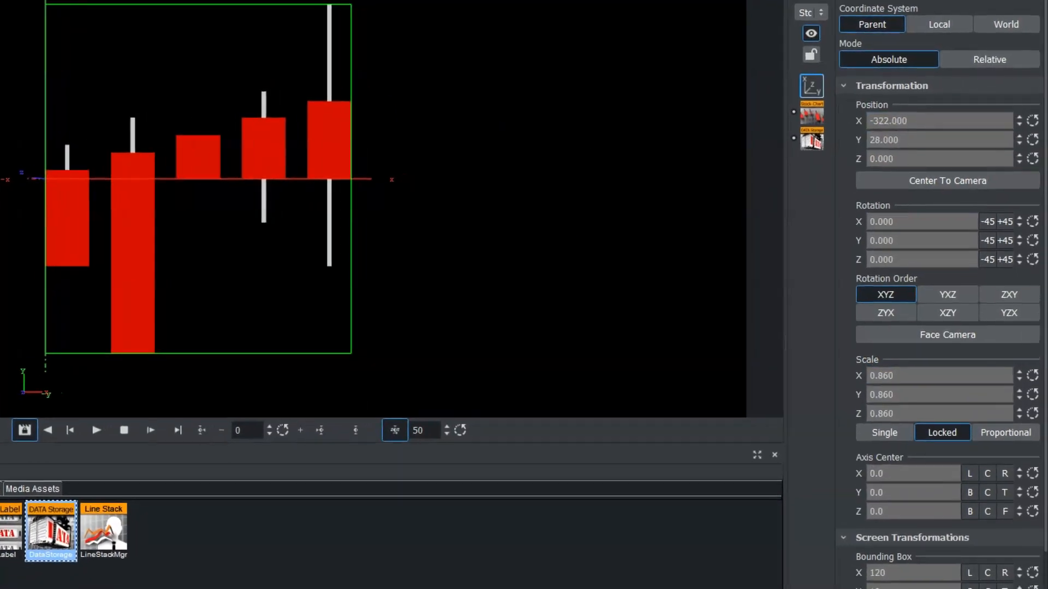
Toggle the stock chart's Use Vertex Colors off and back on.
{"action": "left_click", "coordinate": [812, 114]}
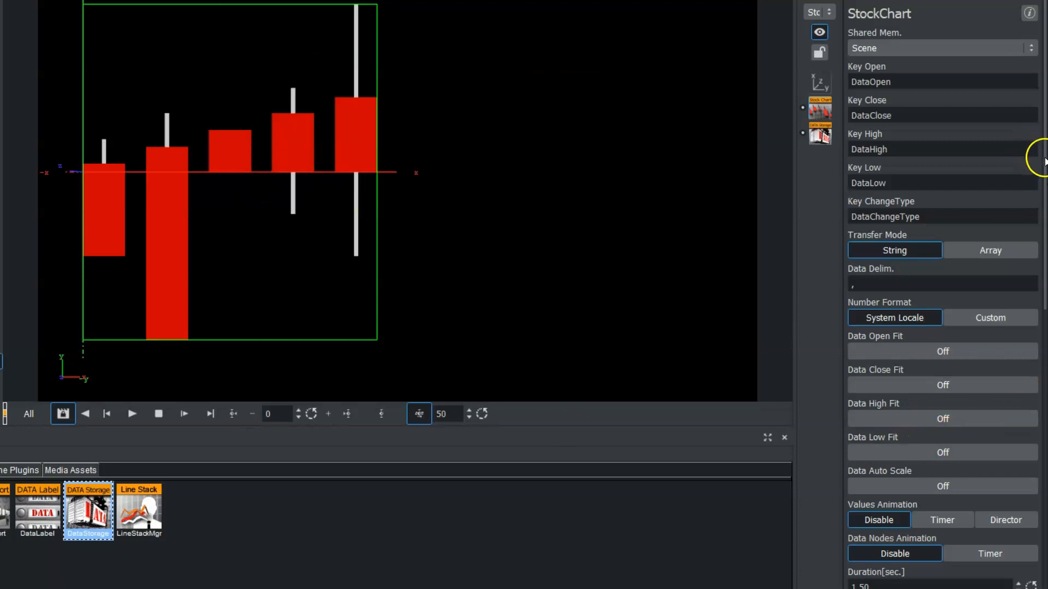
{"action": "scroll", "coordinate": [1030, 341], "scroll_direction": "down", "scroll_amount": 5}
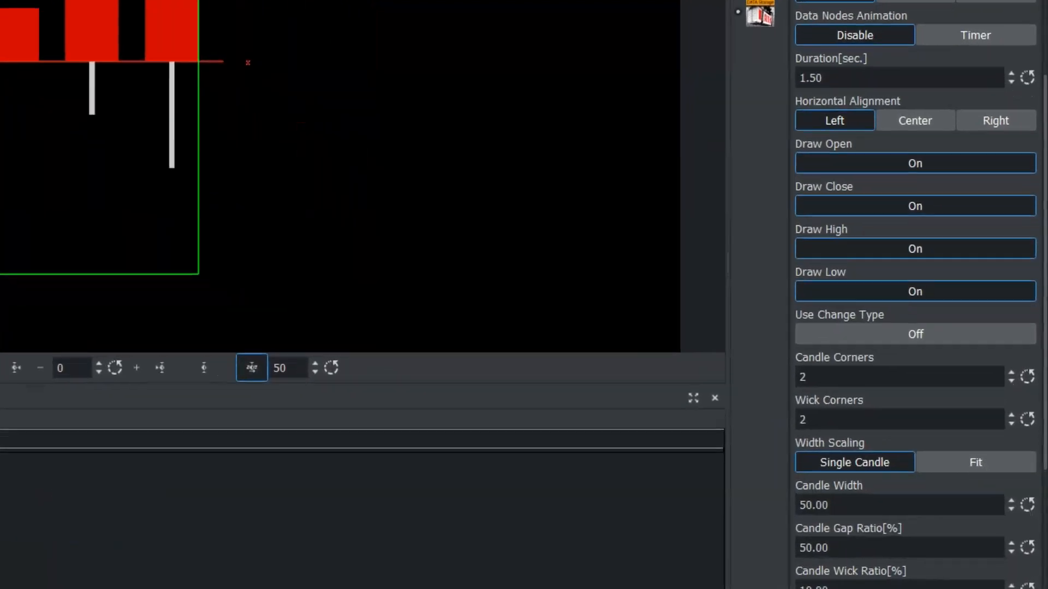
{"action": "scroll", "coordinate": [1037, 180], "scroll_direction": "down", "scroll_amount": 3}
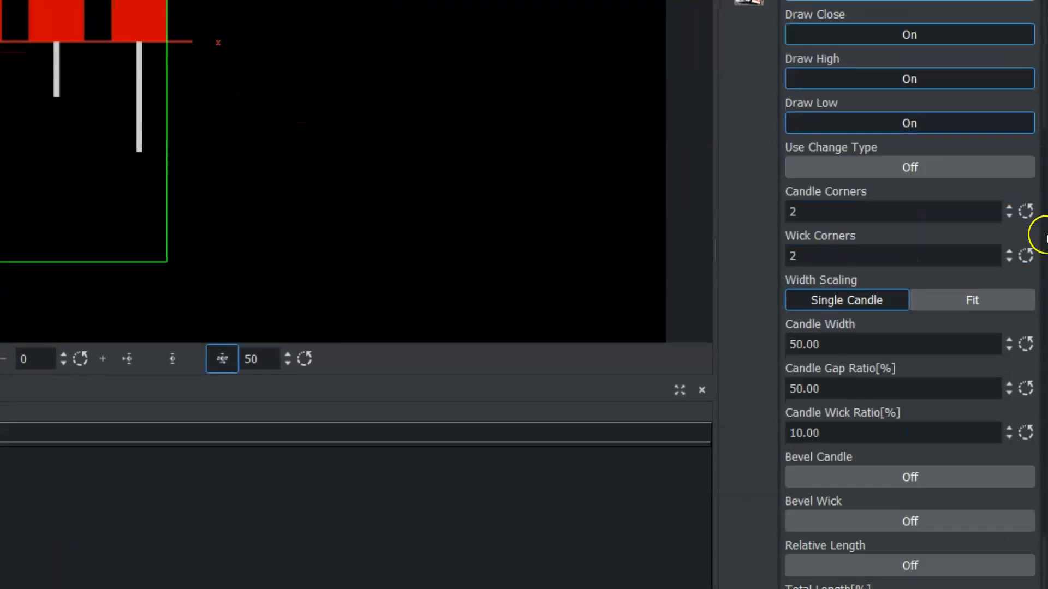
{"action": "scroll", "coordinate": [1039, 328], "scroll_direction": "down", "scroll_amount": 5}
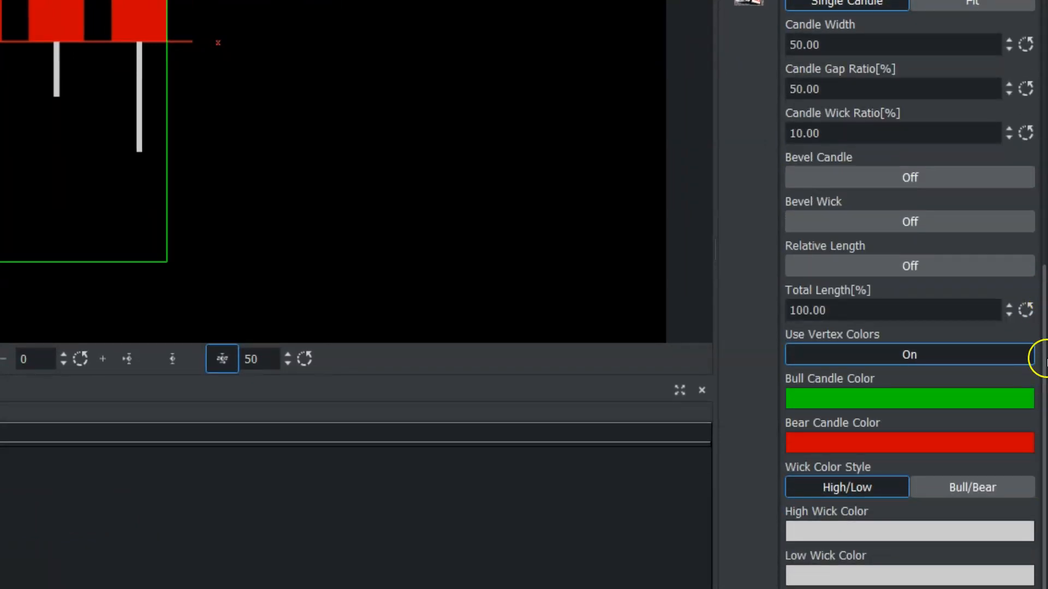
{"action": "left_click", "coordinate": [828, 353]}
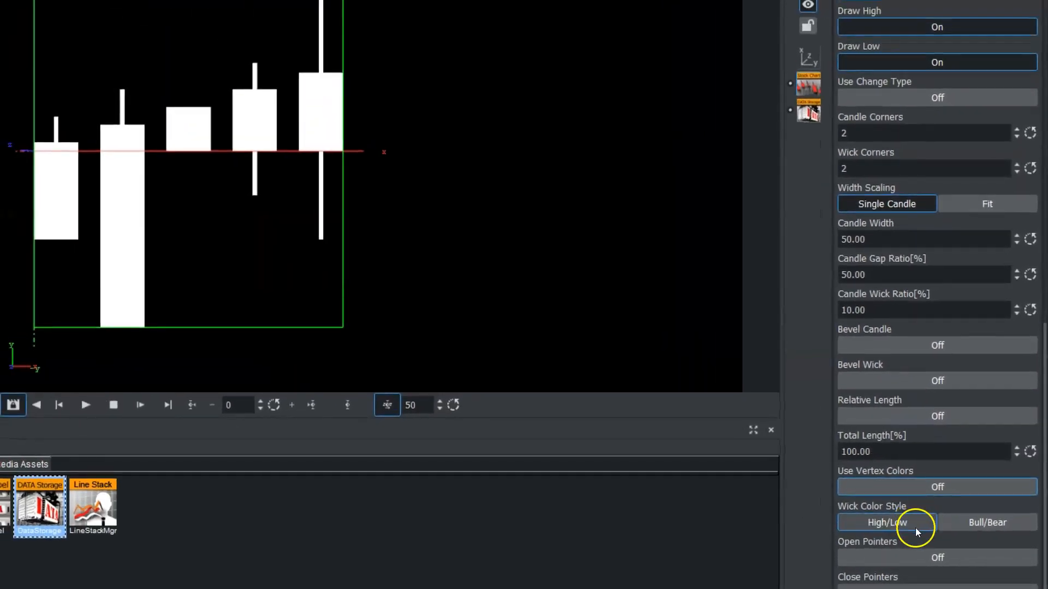
{"action": "left_click", "coordinate": [924, 486]}
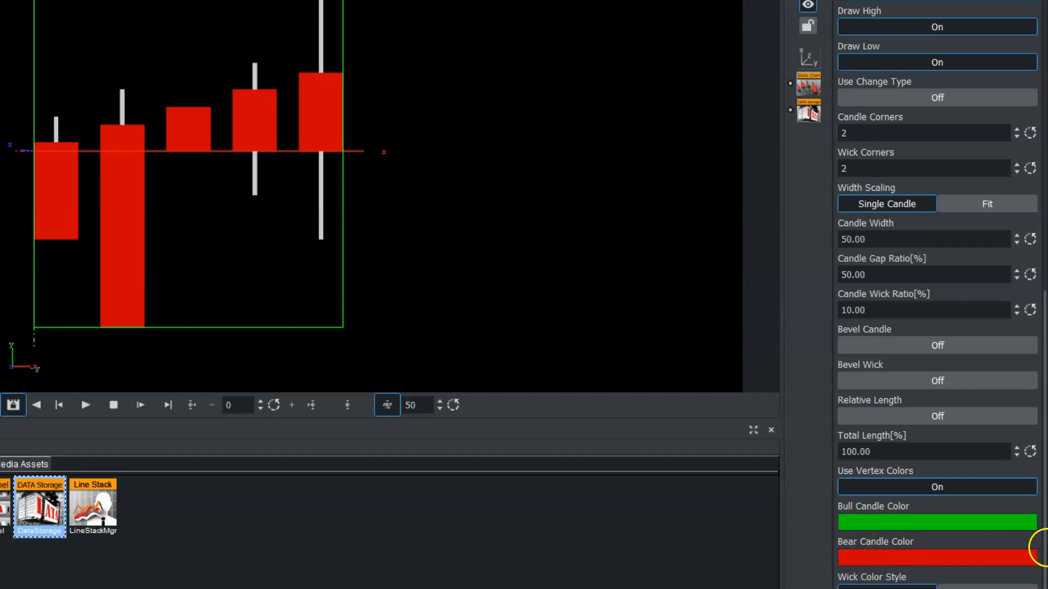
Set the bull candle colour to purple and the high wick colour to yellow.
{"action": "scroll", "coordinate": [1030, 554], "scroll_direction": "down", "scroll_amount": 3}
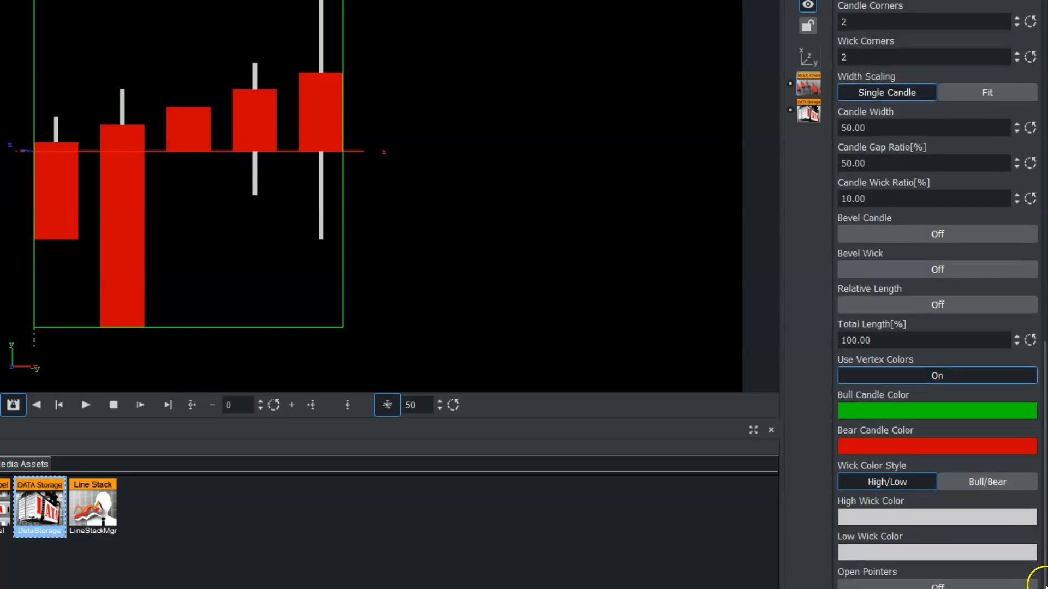
{"action": "left_click", "coordinate": [915, 410]}
{"action": "left_click", "coordinate": [980, 552]}
{"action": "left_click", "coordinate": [850, 395]}
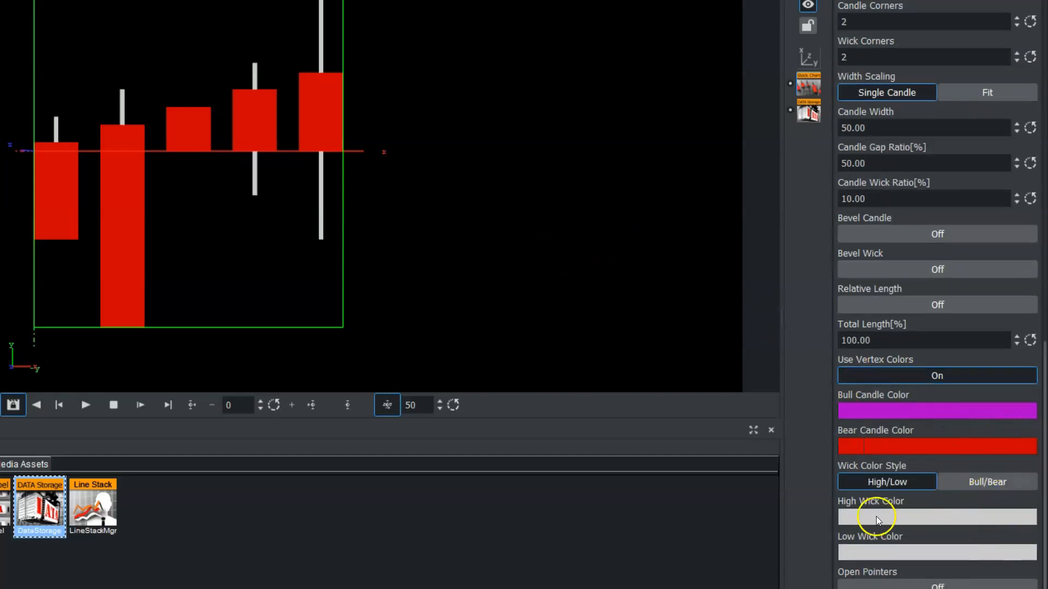
{"action": "left_click", "coordinate": [897, 516]}
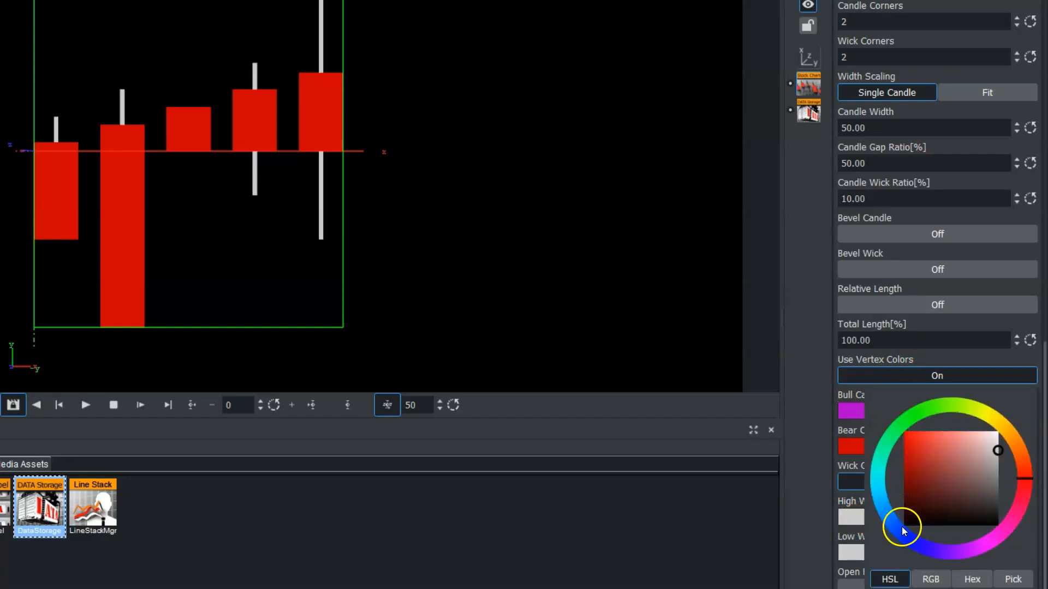
{"action": "left_click_drag", "start_coordinate": [934, 411], "coordinate": [991, 415]}
{"action": "left_click", "coordinate": [925, 455]}
{"action": "left_click_drag", "start_coordinate": [926, 459], "coordinate": [895, 442]}
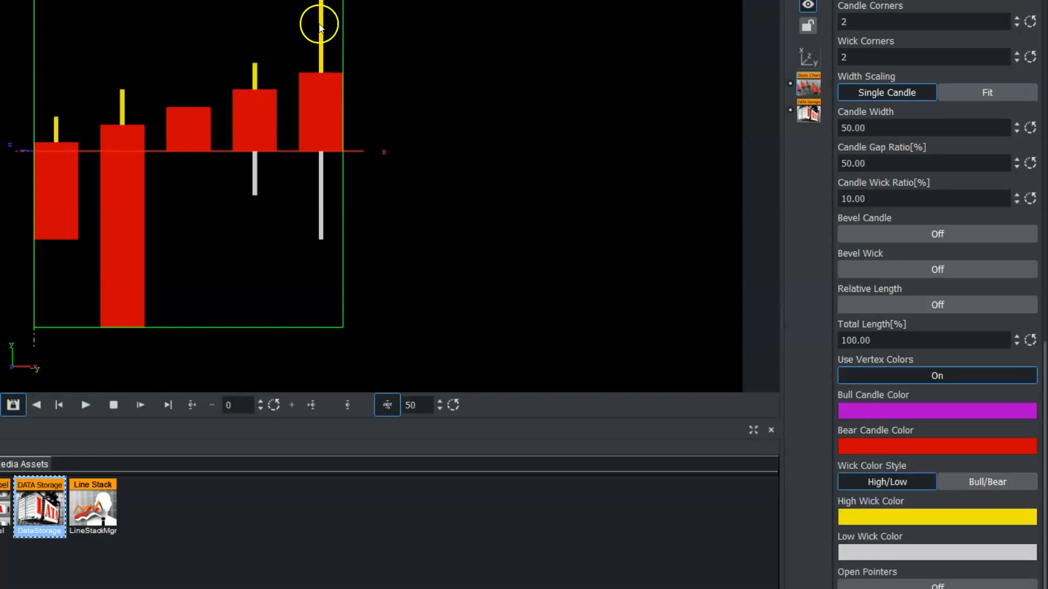
Set the low wick colour to blue.
{"action": "left_click", "coordinate": [898, 552]}
{"action": "left_click_drag", "start_coordinate": [923, 547], "coordinate": [899, 546]}
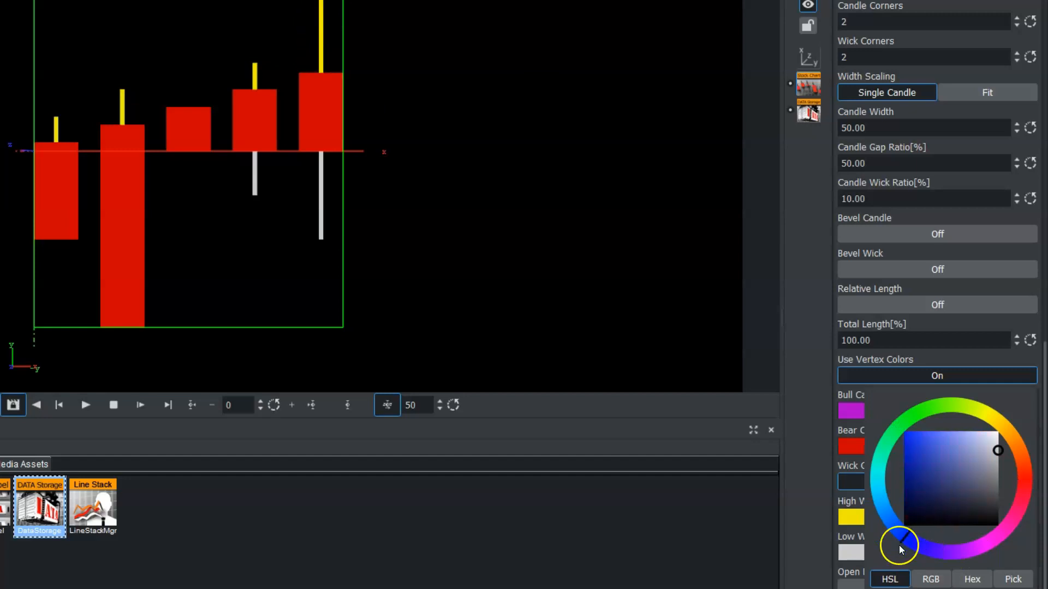
{"action": "left_click", "coordinate": [915, 557]}
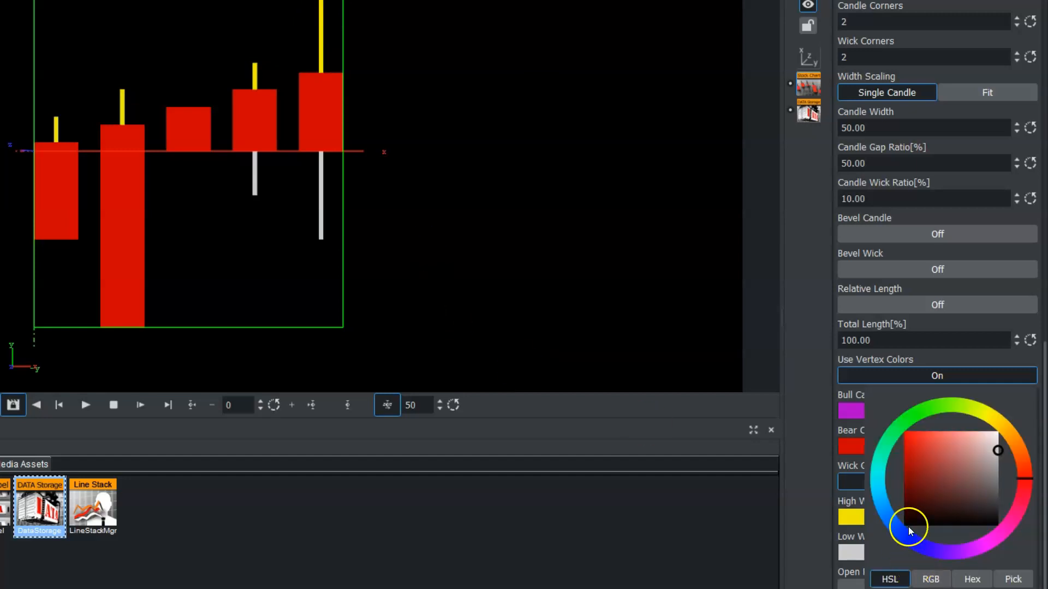
{"action": "left_click", "coordinate": [907, 538]}
{"action": "mouse_move", "coordinate": [927, 506]}
{"action": "left_mouse_down"}
{"action": "mouse_move", "coordinate": [914, 437]}
{"action": "mouse_move", "coordinate": [910, 446]}
{"action": "left_mouse_up"}
{"action": "left_click_drag", "start_coordinate": [1045, 581], "coordinate": [1045, 538]}
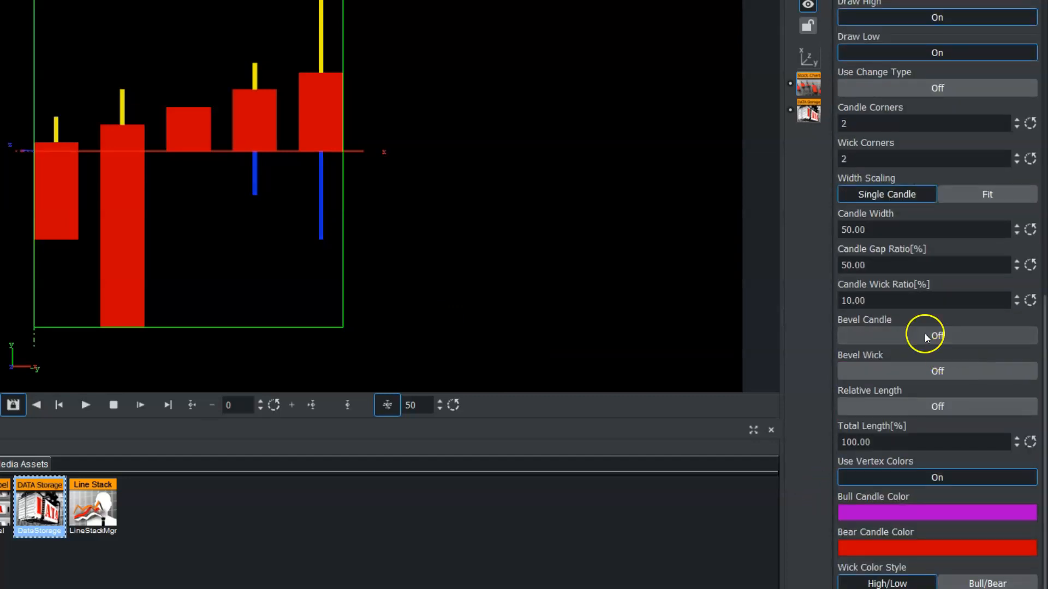
Turn on Bevel Candle, Bevel Wick and Bevel Candle Top for the stock chart.
{"action": "left_click", "coordinate": [890, 331]}
{"action": "left_click", "coordinate": [862, 372]}
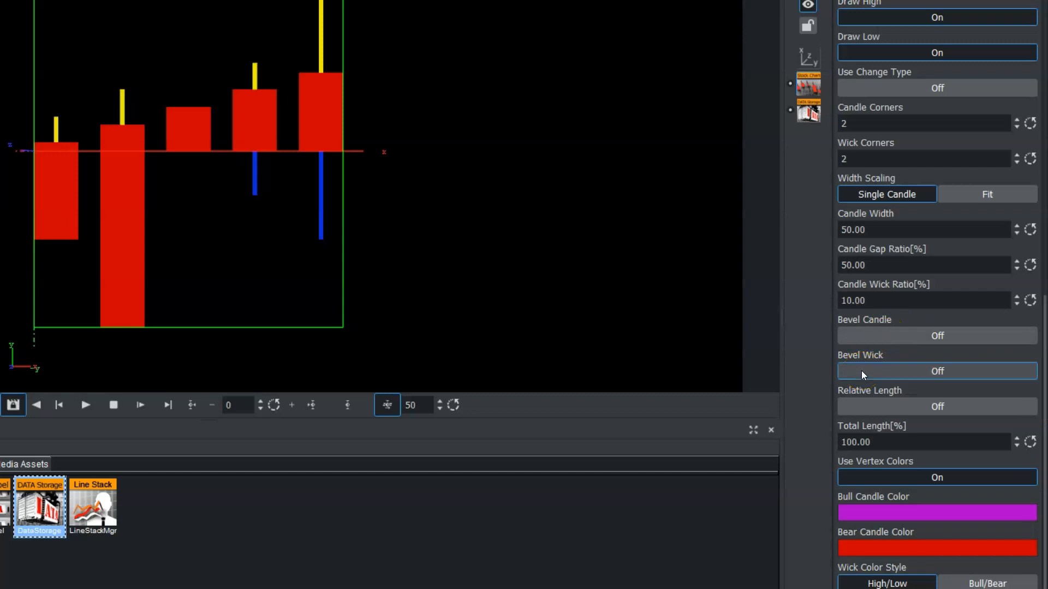
{"action": "left_click", "coordinate": [923, 339]}
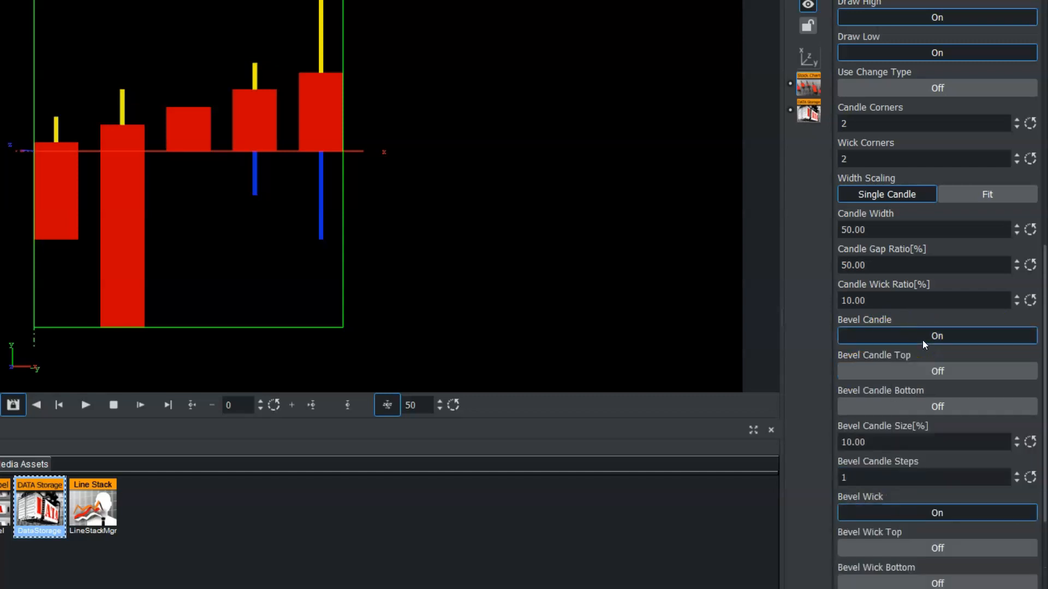
{"action": "left_click", "coordinate": [903, 372]}
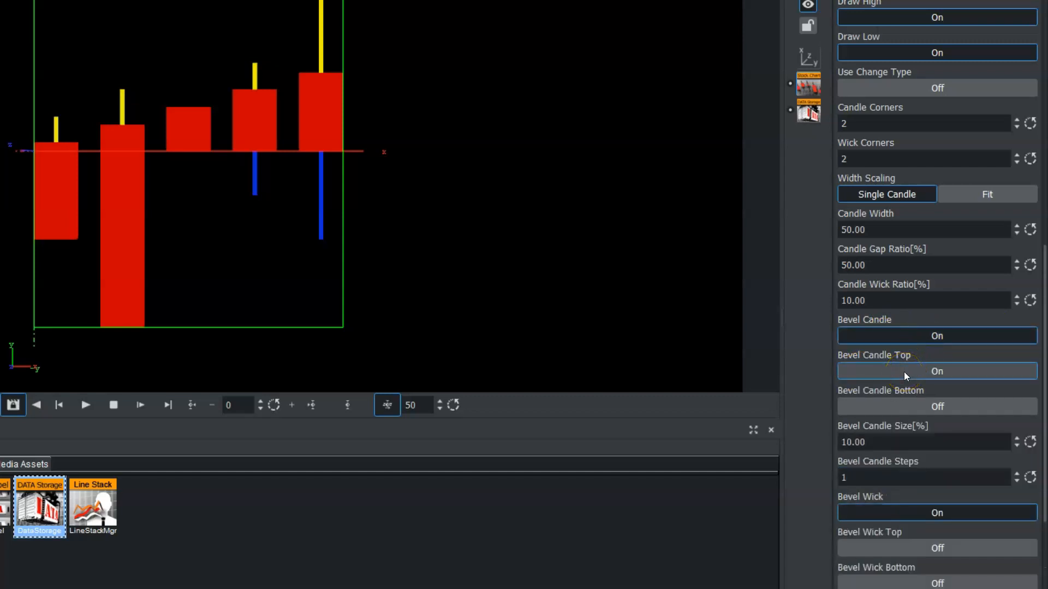
Set the candle width to about 64.3 and the candle gap ratio to about 75.5 %.
{"action": "left_click_drag", "start_coordinate": [879, 229], "coordinate": [950, 239]}
{"action": "left_click_drag", "start_coordinate": [894, 265], "coordinate": [1044, 284]}
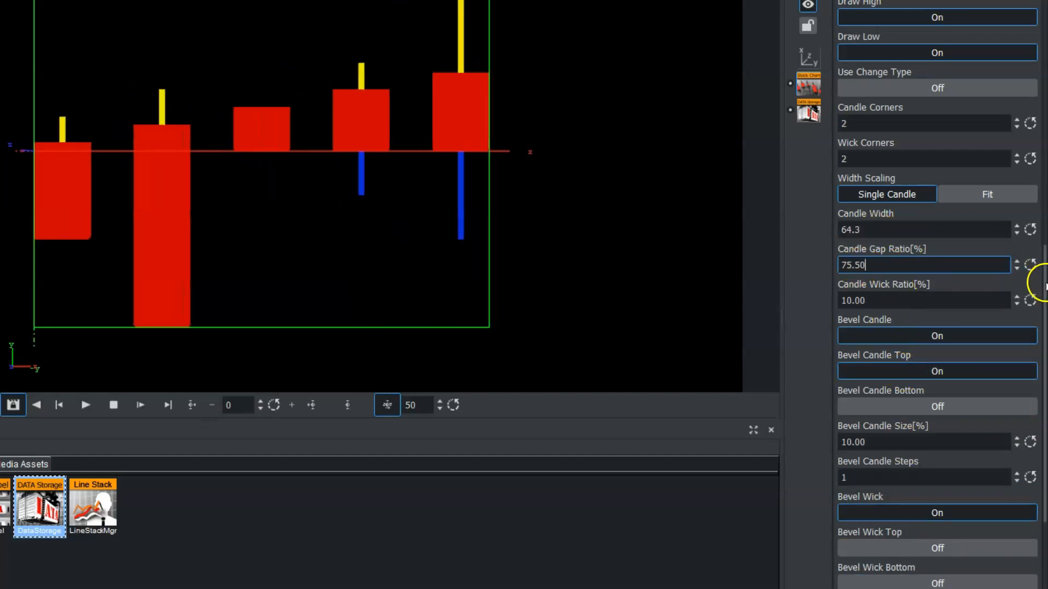
{"action": "left_click_drag", "start_coordinate": [846, 300], "coordinate": [466, 40]}
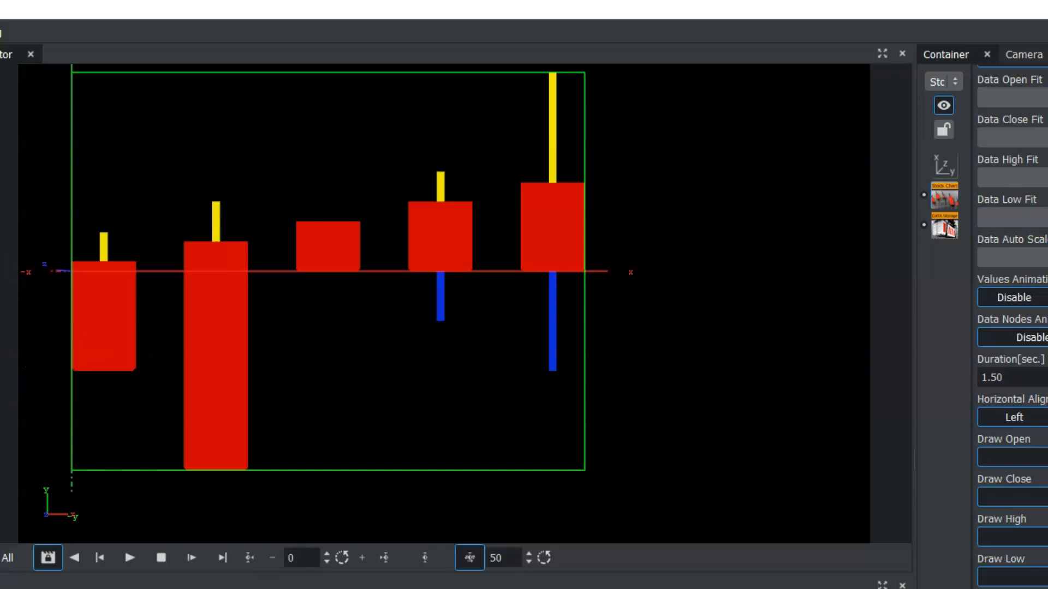
{"action": "left_click", "coordinate": [134, 303]}
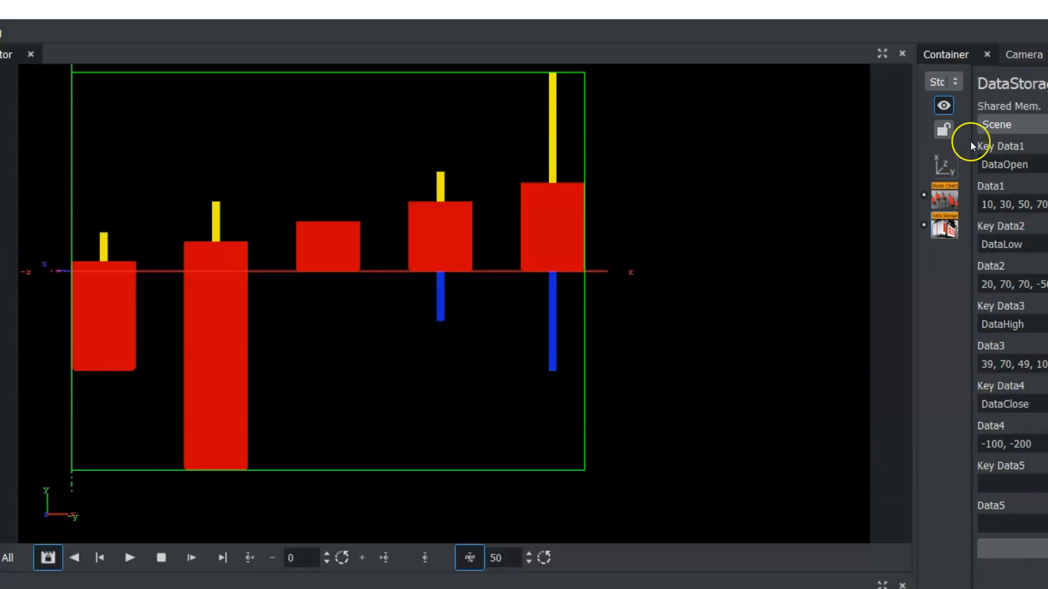